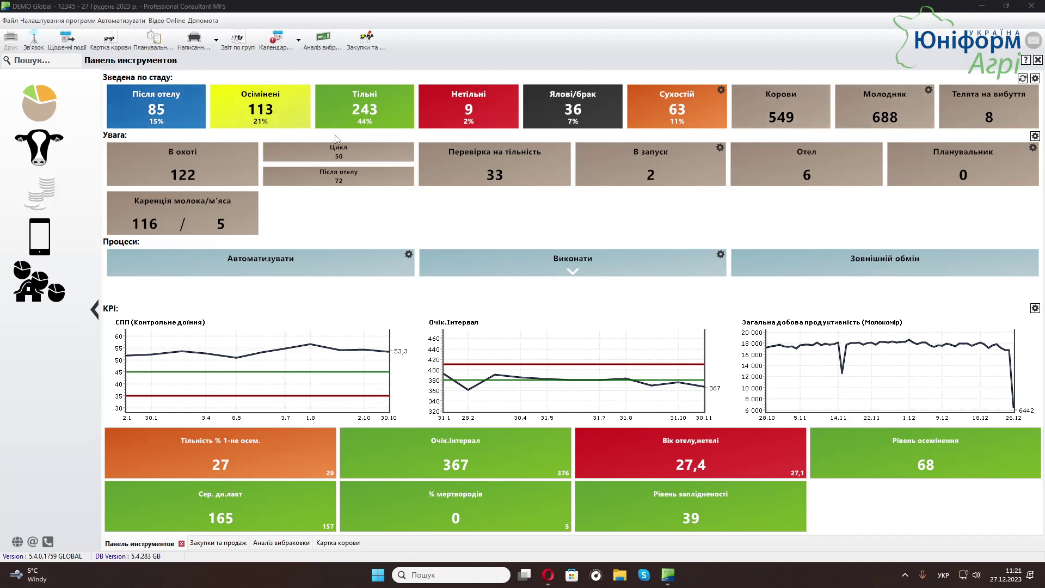
Step: Open cow 52's card from the list of inseminated animals and show its movement history
click(283, 121)
click(593, 271)
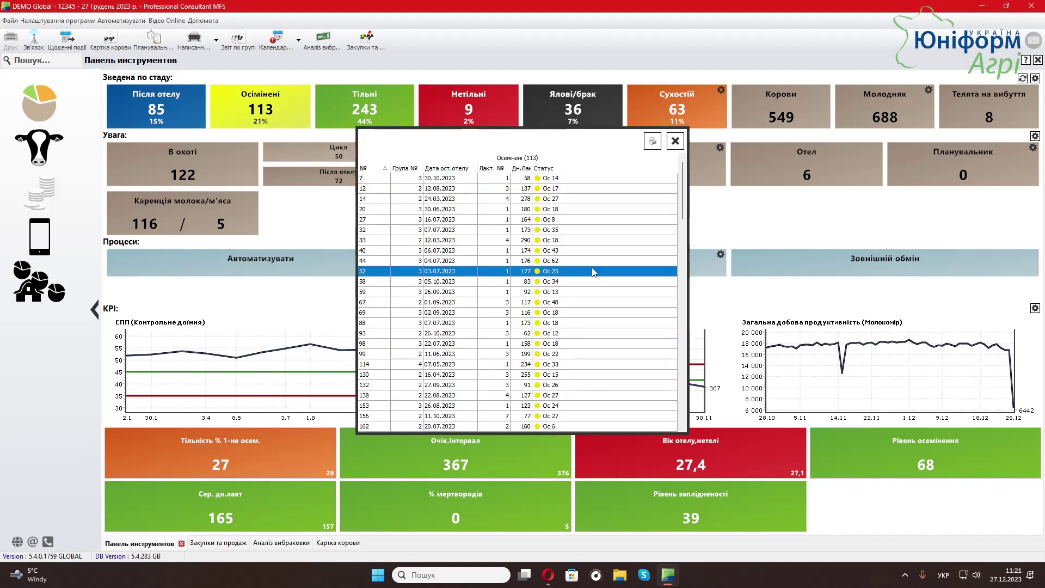
double_click(593, 272)
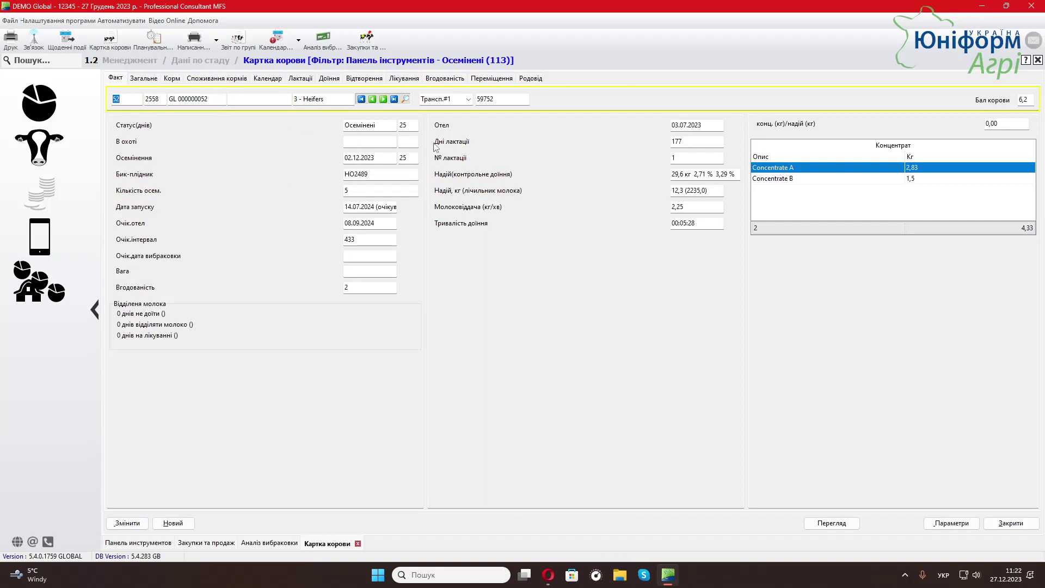
click(498, 80)
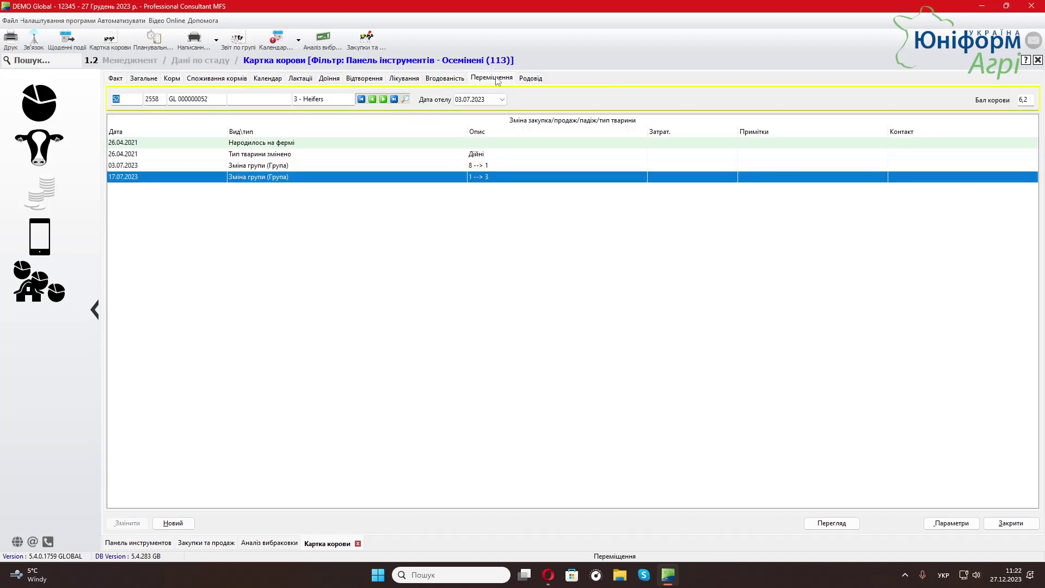
Step: Start a new sale record for cow 52 with the sale date 27.12.2023
click(173, 524)
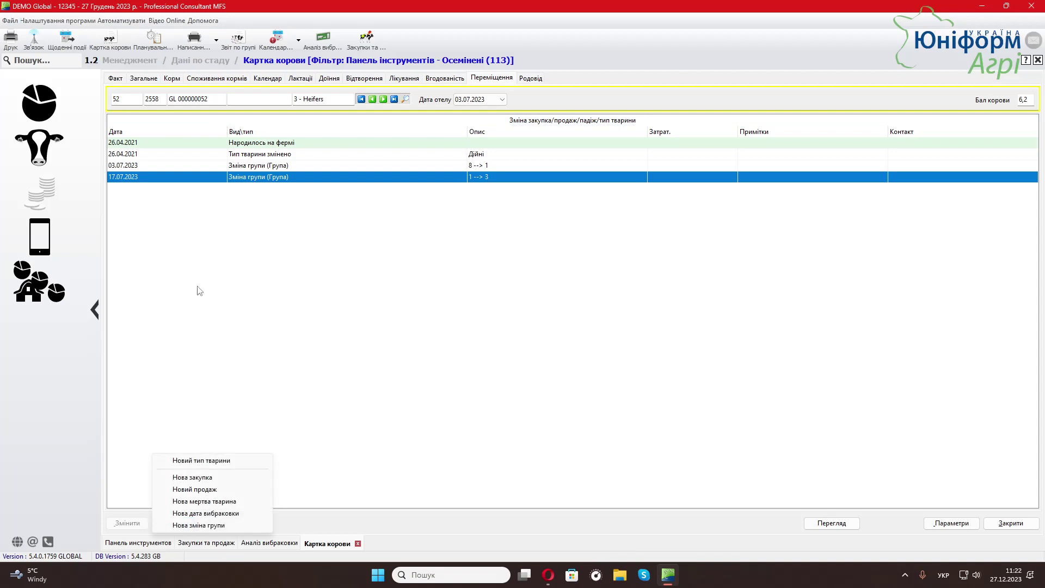
click(213, 490)
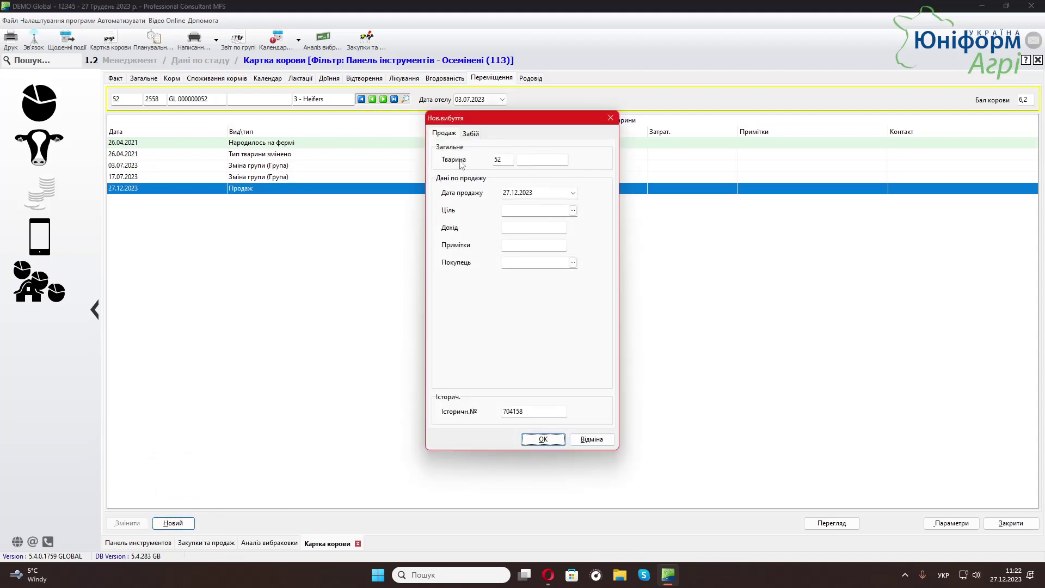
click(573, 192)
click(521, 199)
click(538, 195)
Step: Review the available sale reasons and the form for adding a new reason, leaving both without choosing anything
click(573, 212)
scroll(533, 376, down, 3)
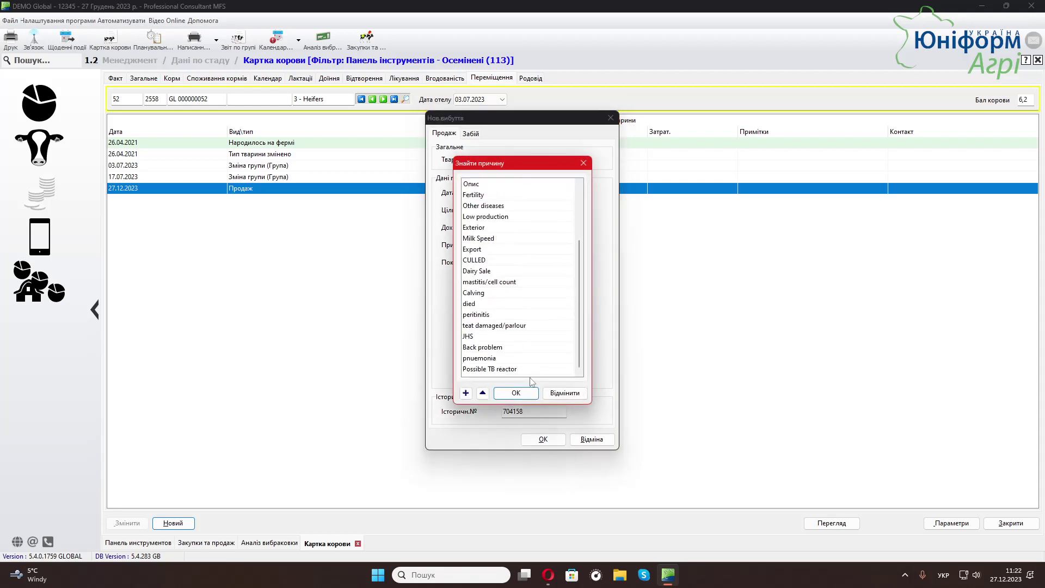
click(463, 395)
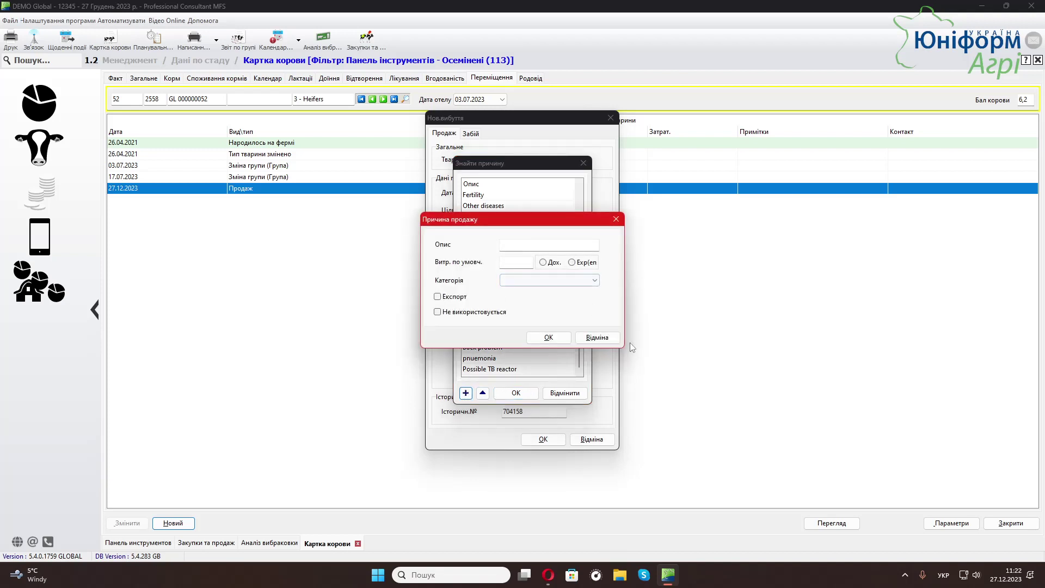
click(597, 338)
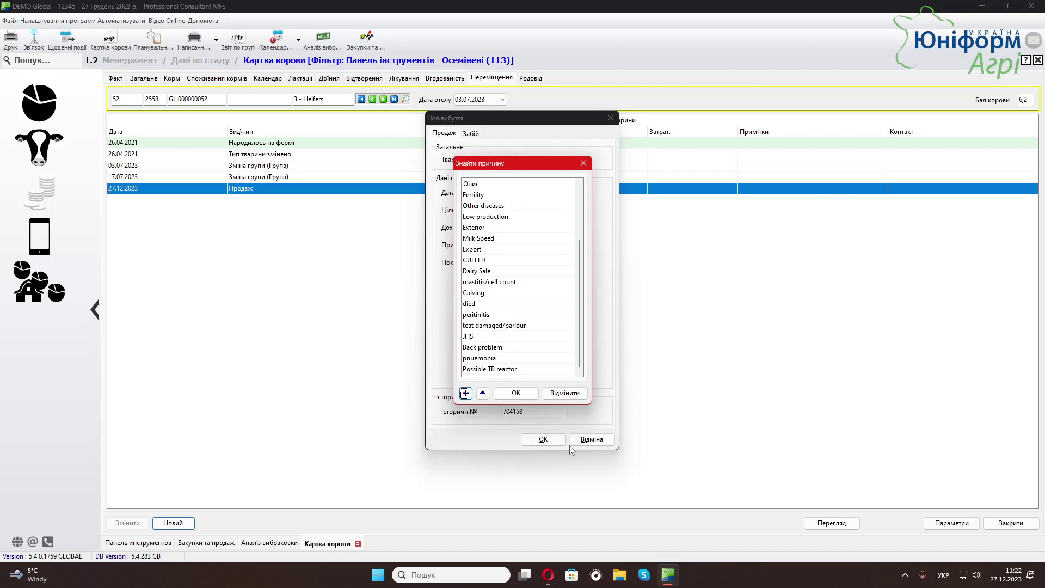
click(559, 392)
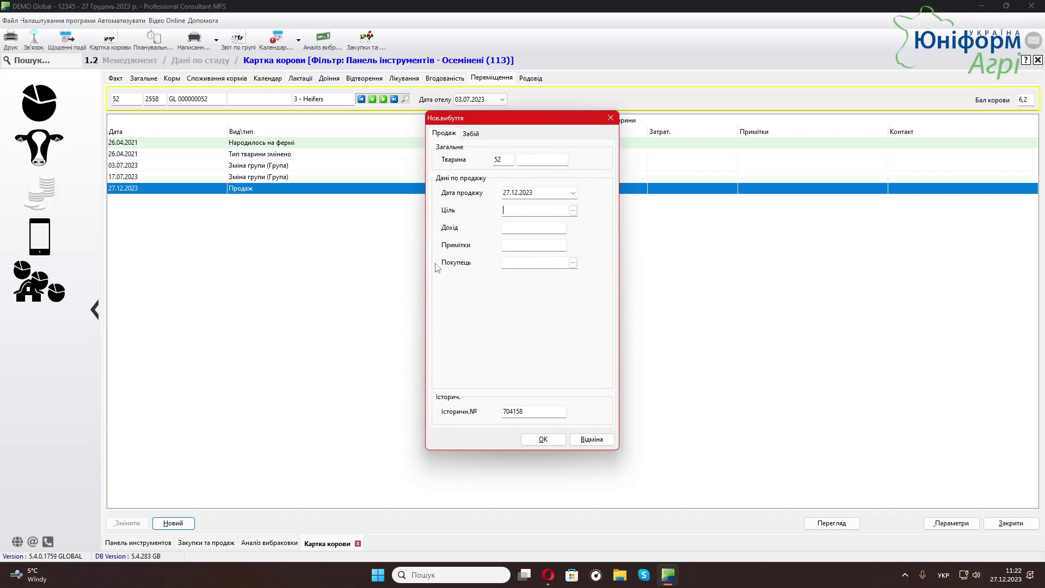
Step: Look through the list of buyers for the sale and leave it without choosing one
click(573, 263)
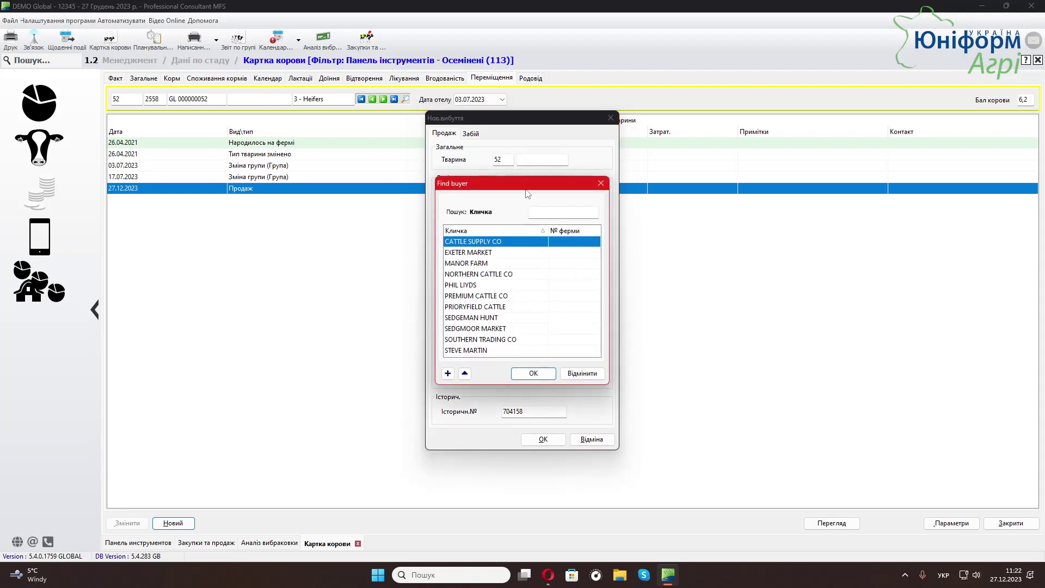
drag(512, 185, 681, 184)
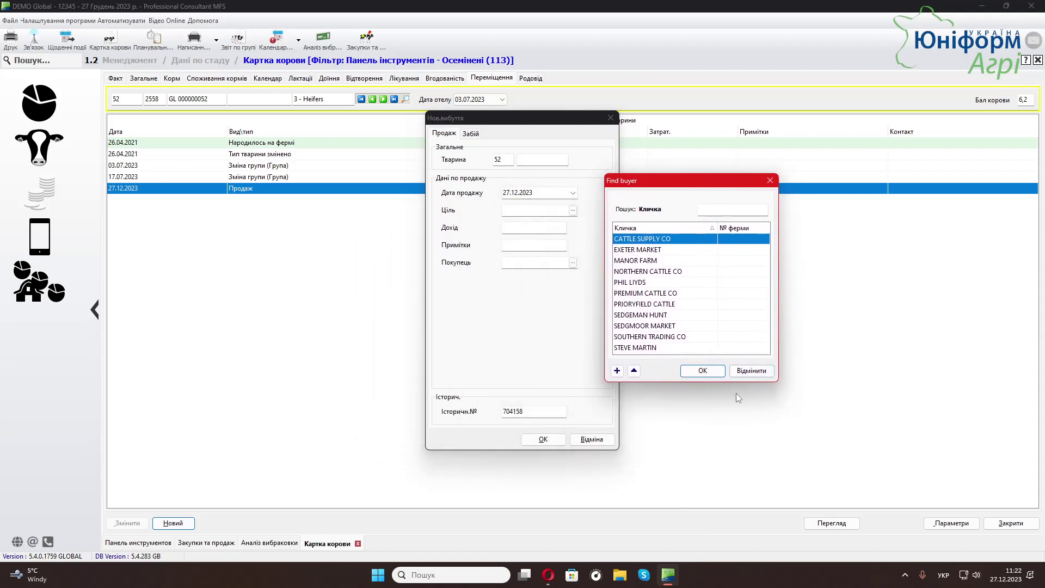
click(760, 371)
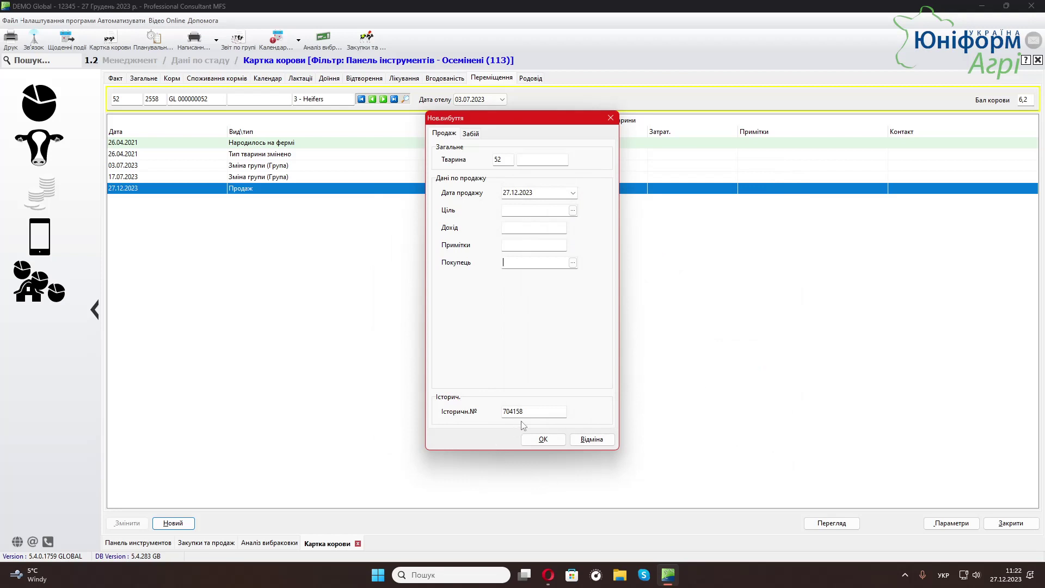
Step: Set the sold cow's historical number to 70415887 and save the sale record
drag(532, 411, 503, 414)
click(541, 410)
text(87)
drag(532, 412, 463, 419)
drag(537, 412, 478, 412)
click(547, 413)
click(549, 444)
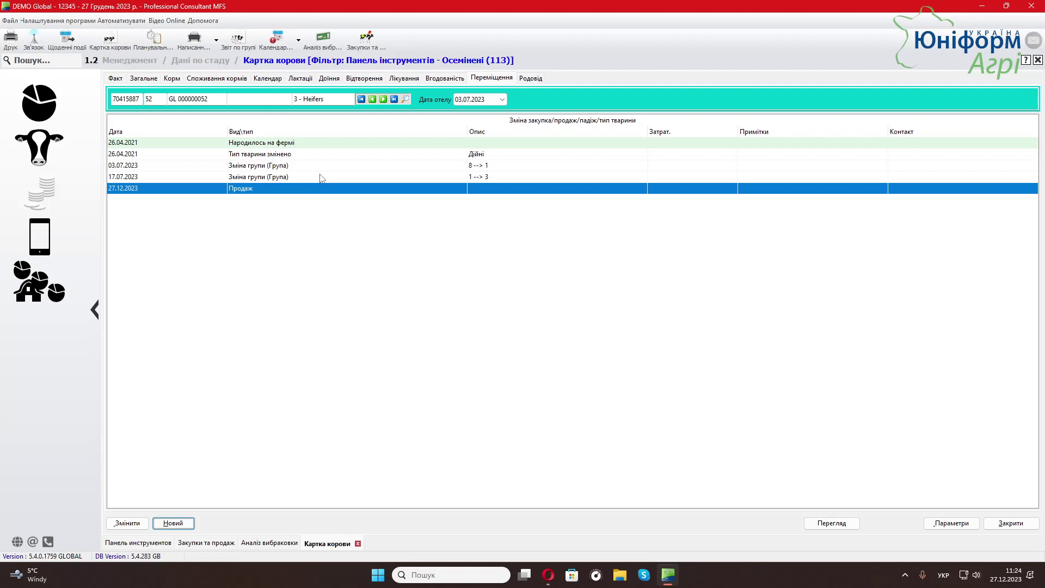
Step: Open the 27.12.2023 sale record for editing, view its details and delete option, and close it without changes
click(273, 177)
click(260, 192)
right_click(131, 193)
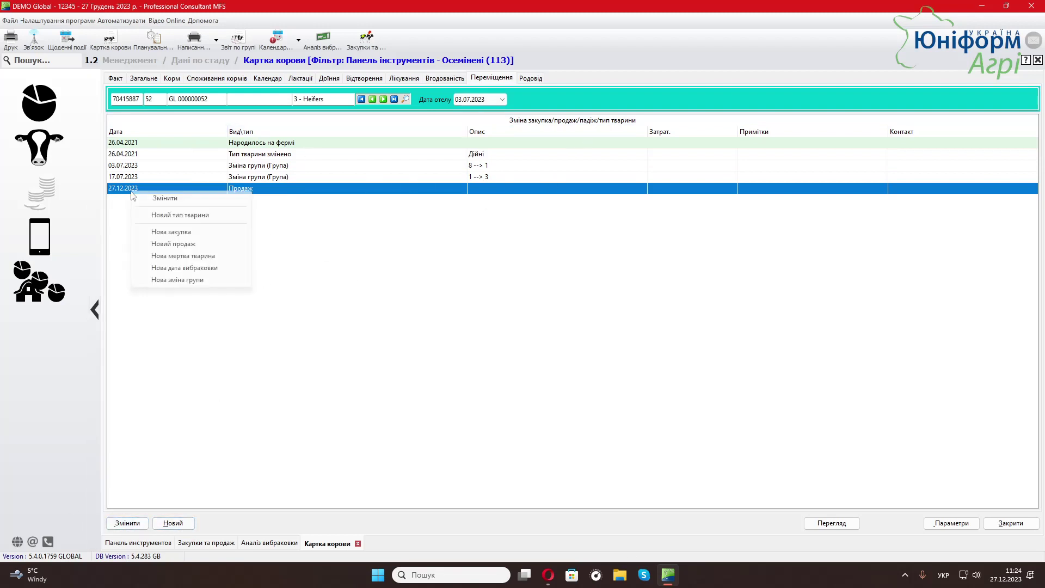
click(177, 197)
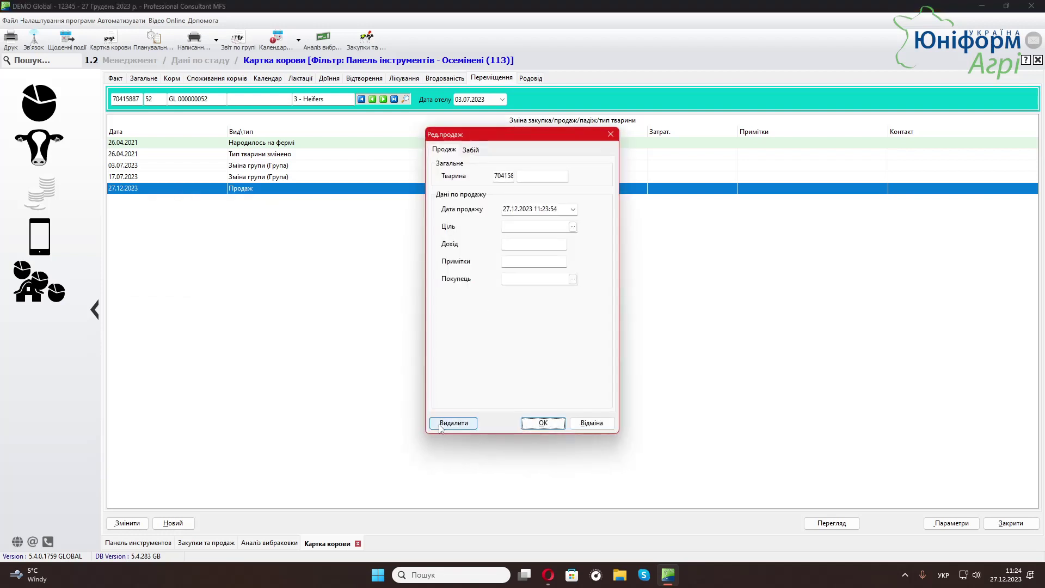
click(605, 427)
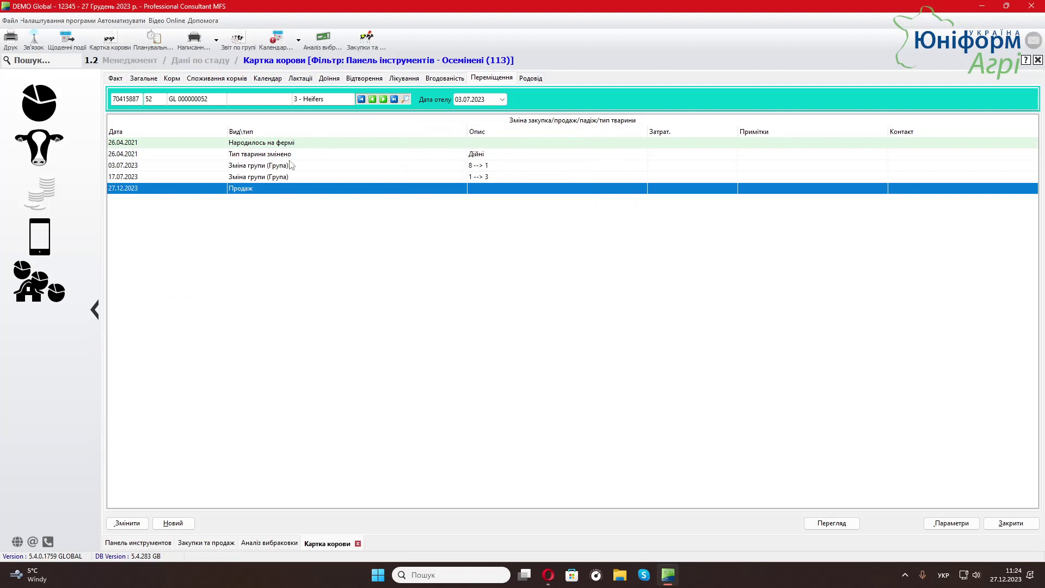
Step: Request deletion of the sold cow from its main record, decline the confirmation and close the editor without changes
click(115, 79)
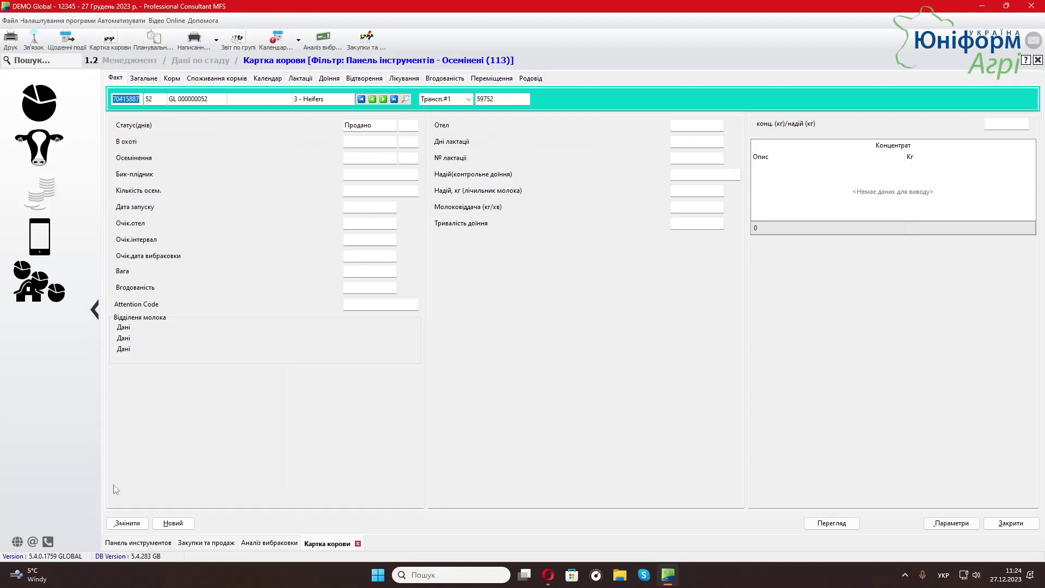
click(129, 524)
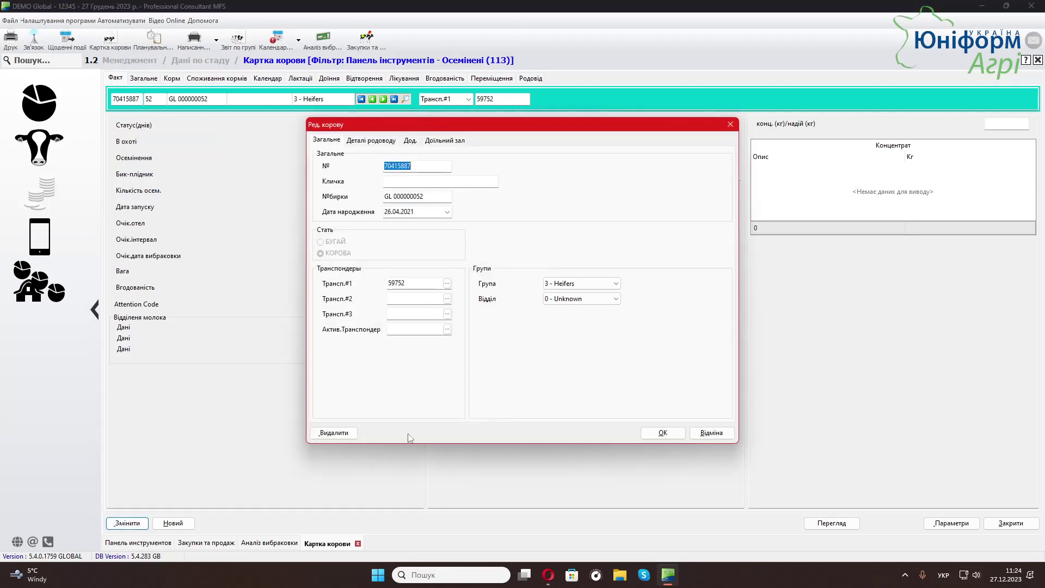
click(348, 433)
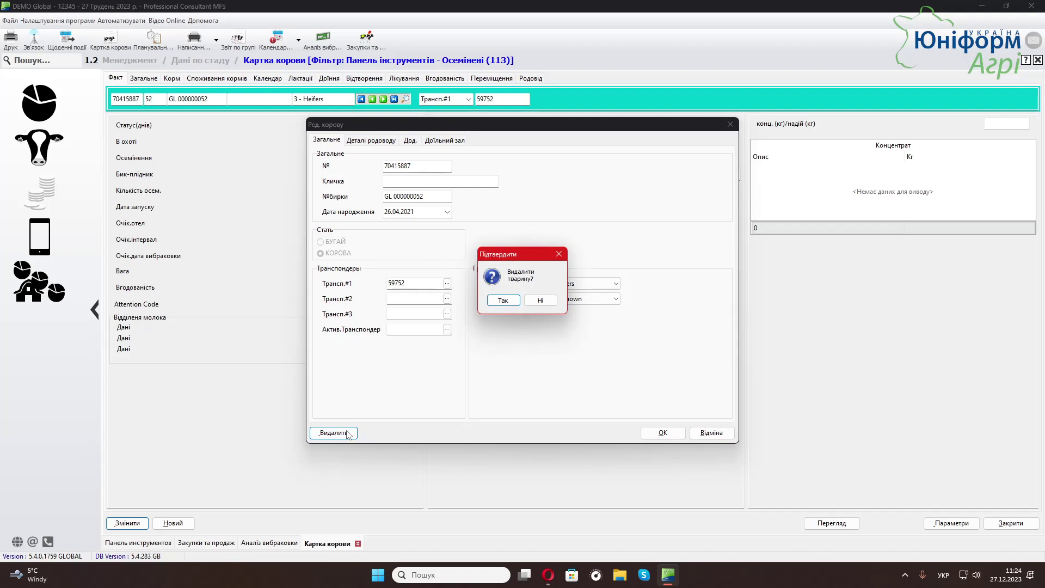
click(540, 300)
click(712, 433)
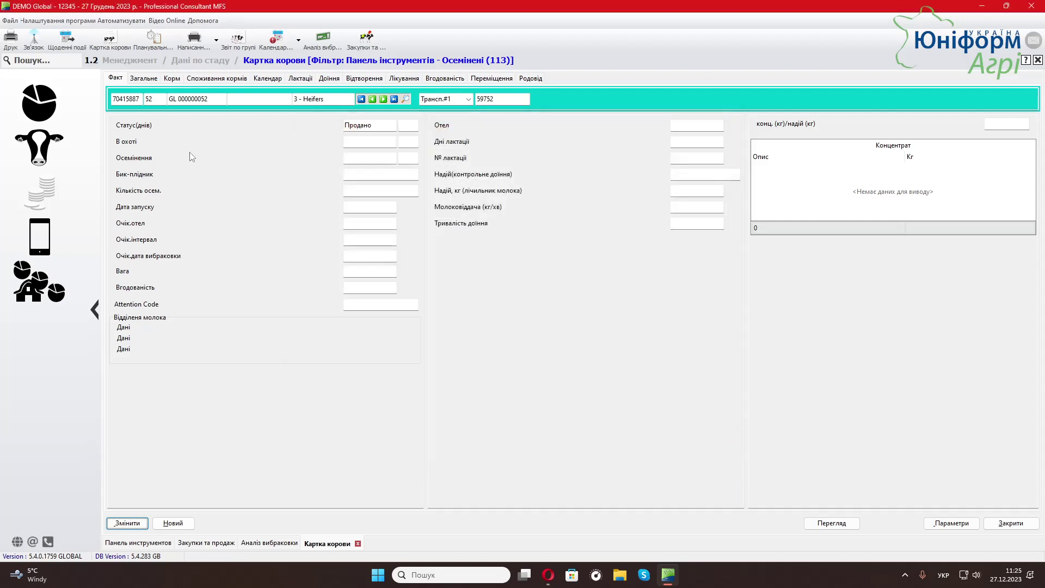
Step: Start the group purchase/sale wizard from the daily events, set to add new sales
click(67, 39)
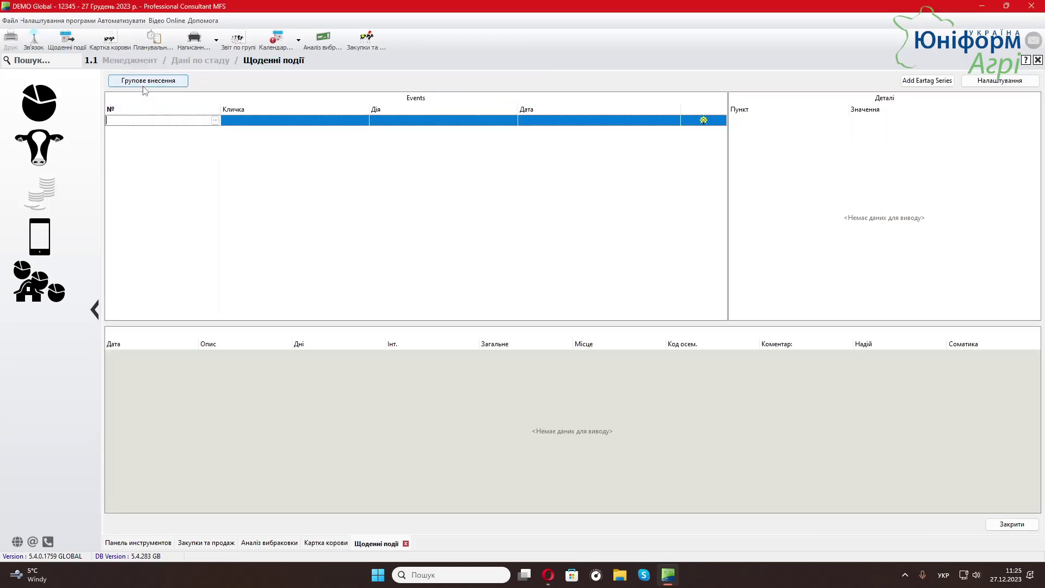
click(146, 82)
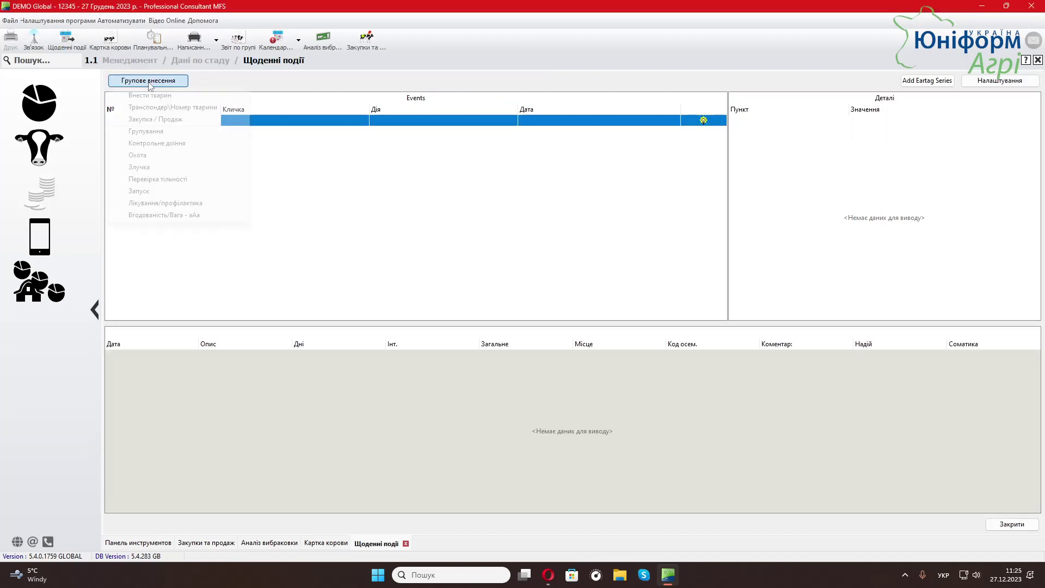
click(157, 120)
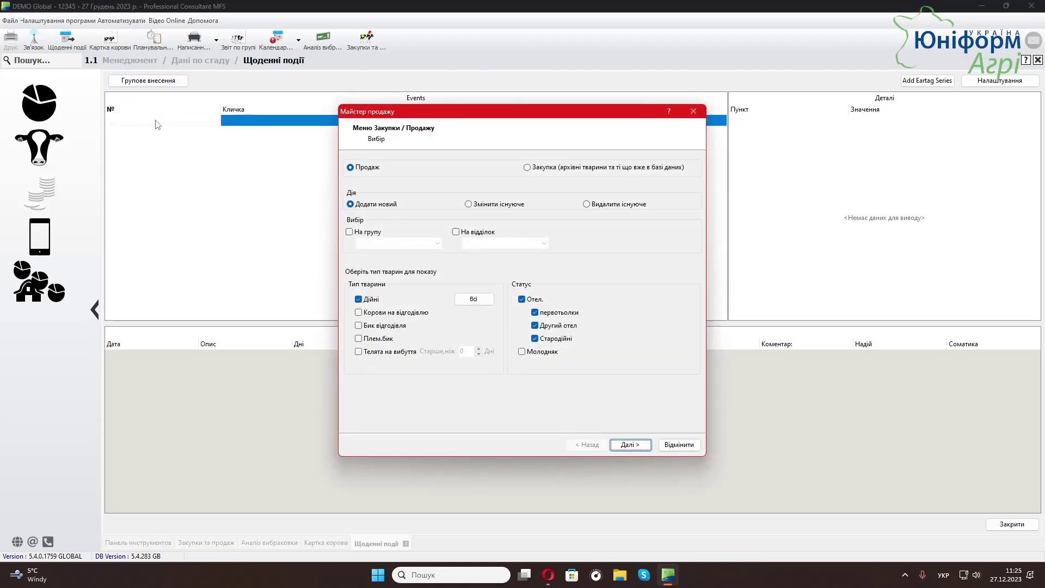
click(356, 210)
Step: Enable the group filter in the sale wizard, review the available groups and disable the filter again
click(363, 233)
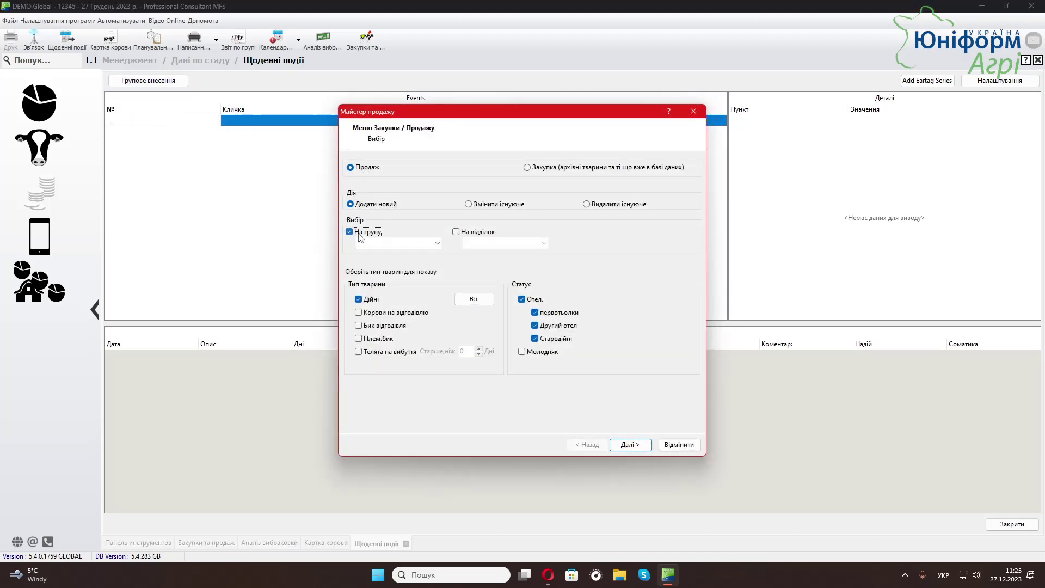
click(439, 246)
scroll(414, 289, down, 2)
scroll(429, 297, up, 2)
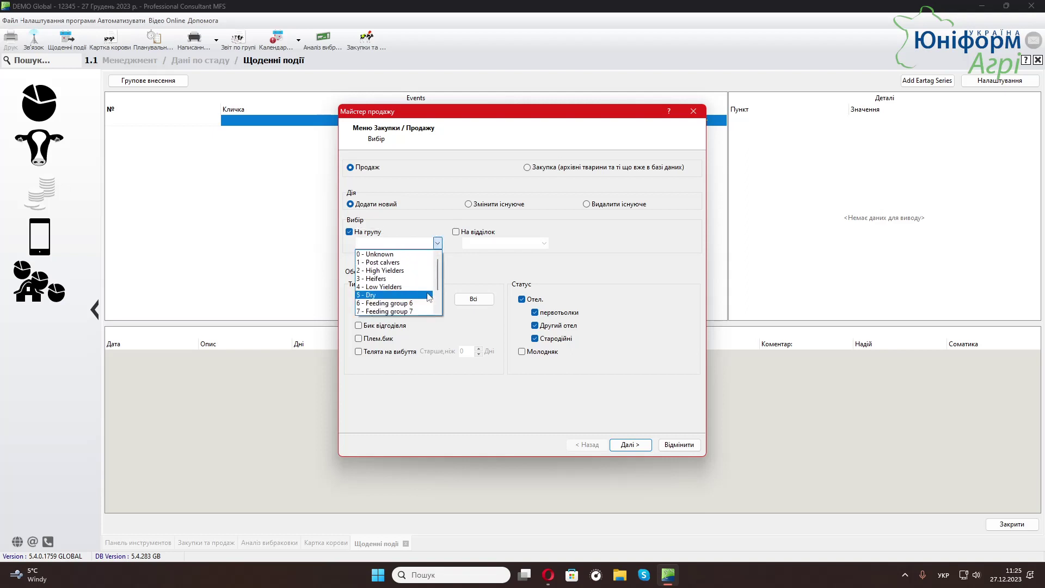
scroll(414, 292, down, 1)
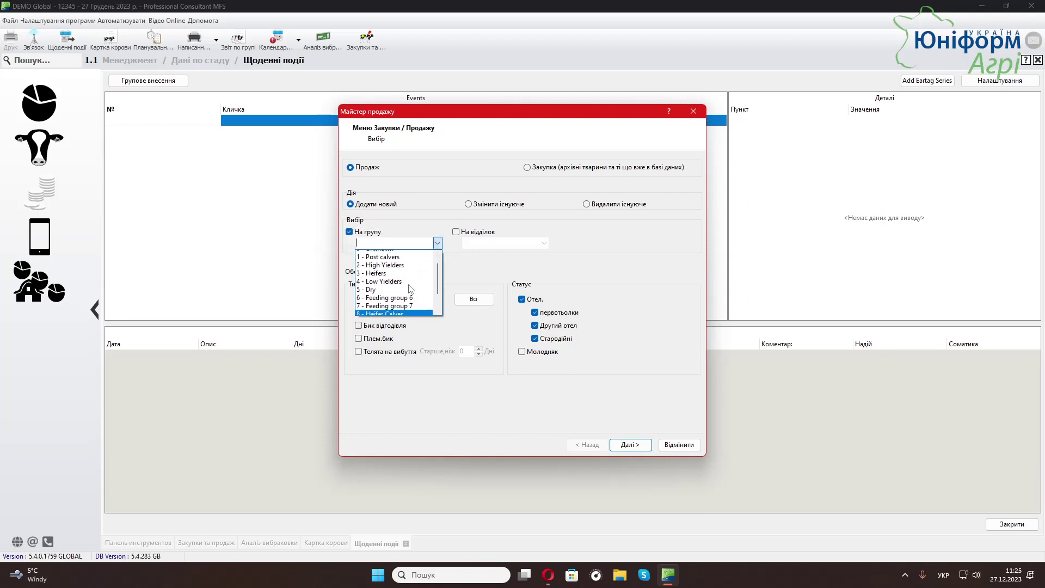
scroll(410, 289, up, 1)
click(459, 262)
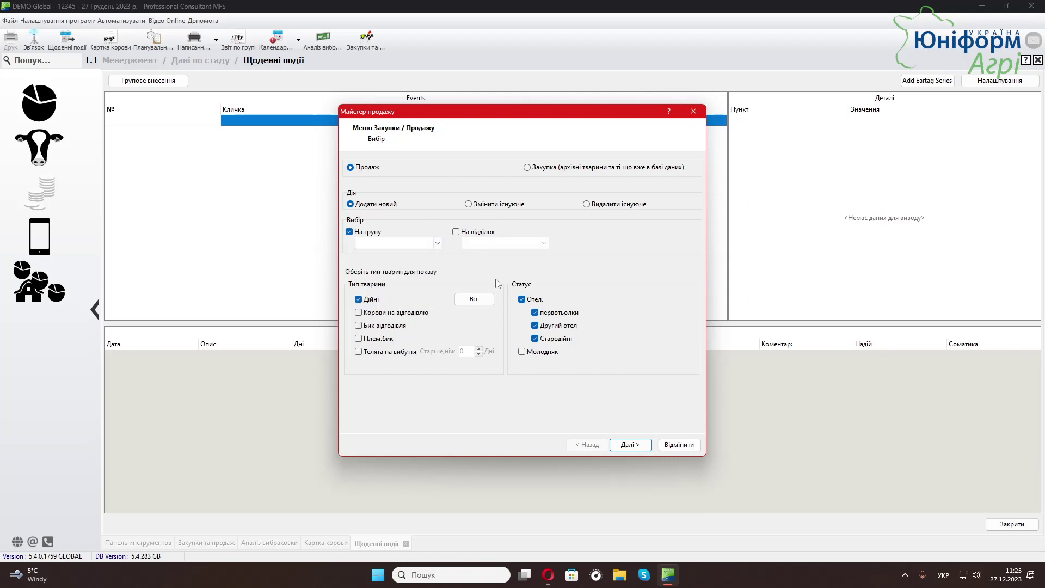
click(354, 233)
Step: Select animals 7 and 8 for the group sale, proceed to the sale details and cancel the wizard
click(645, 449)
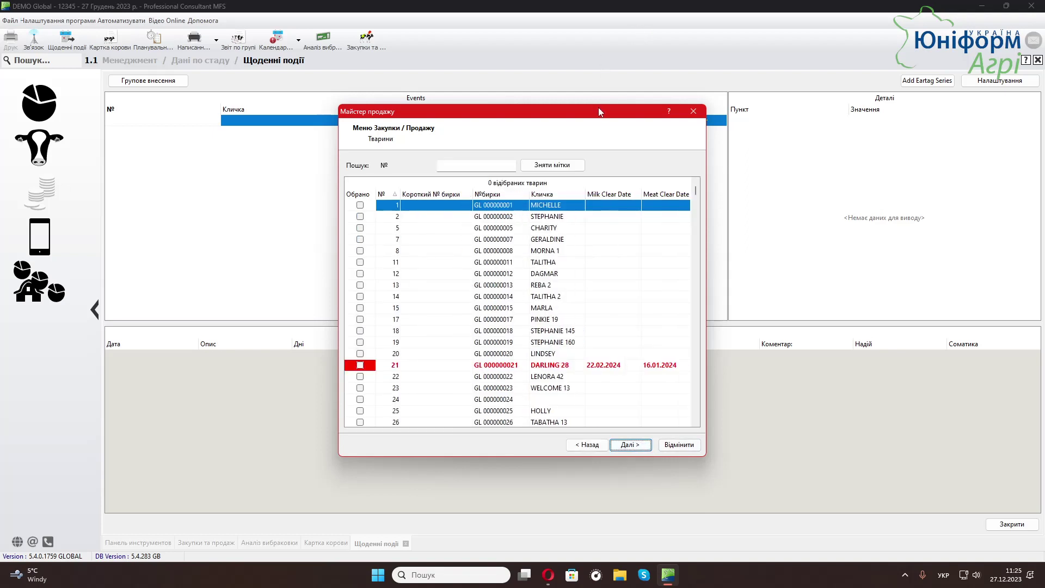
click(361, 239)
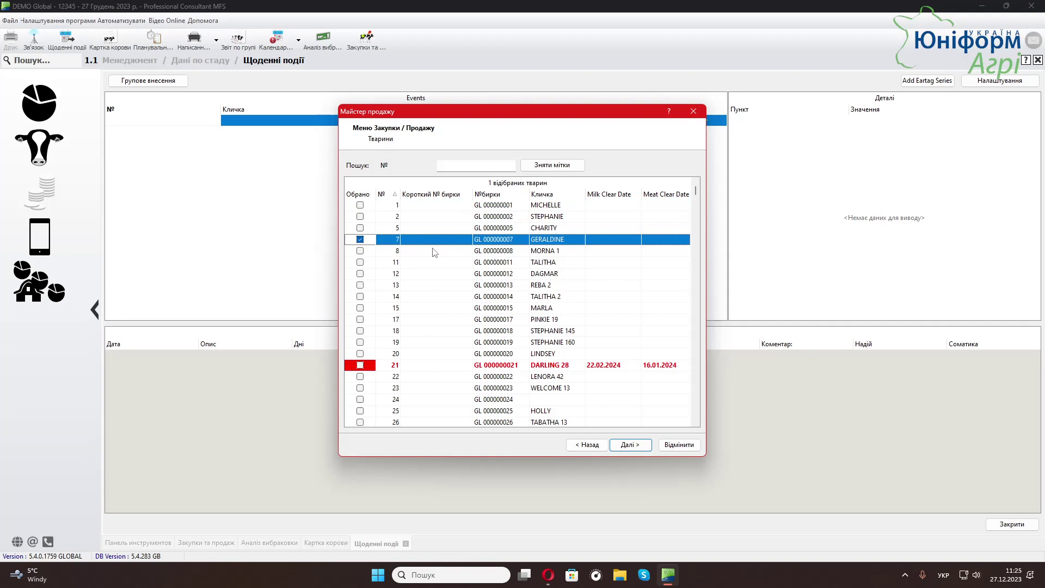
click(360, 251)
click(629, 445)
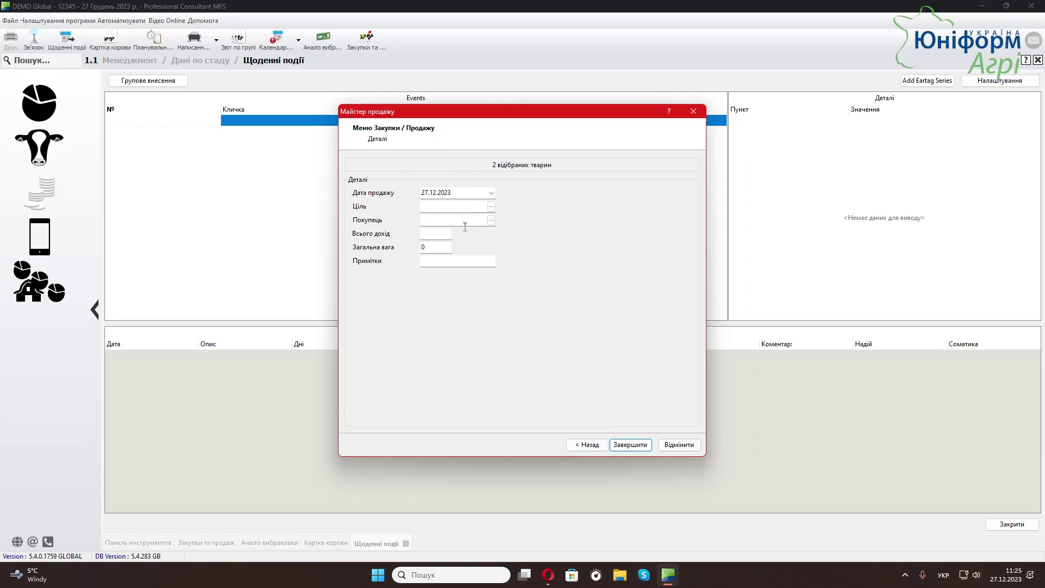
mouse_move(669, 574)
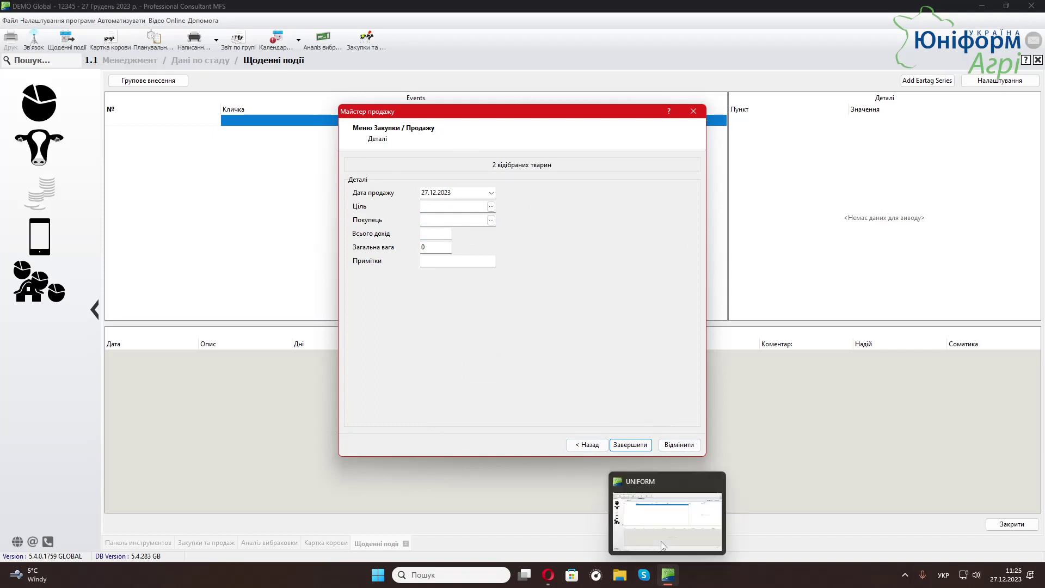
click(679, 445)
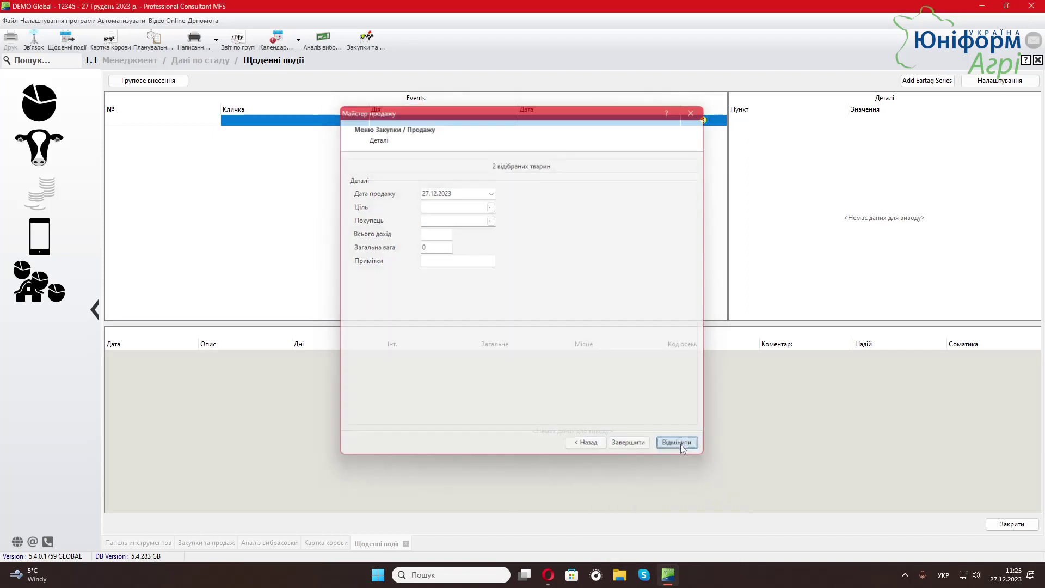
Step: Close the daily events, start a new death record from the sold cow's movements, and cancel it
click(406, 543)
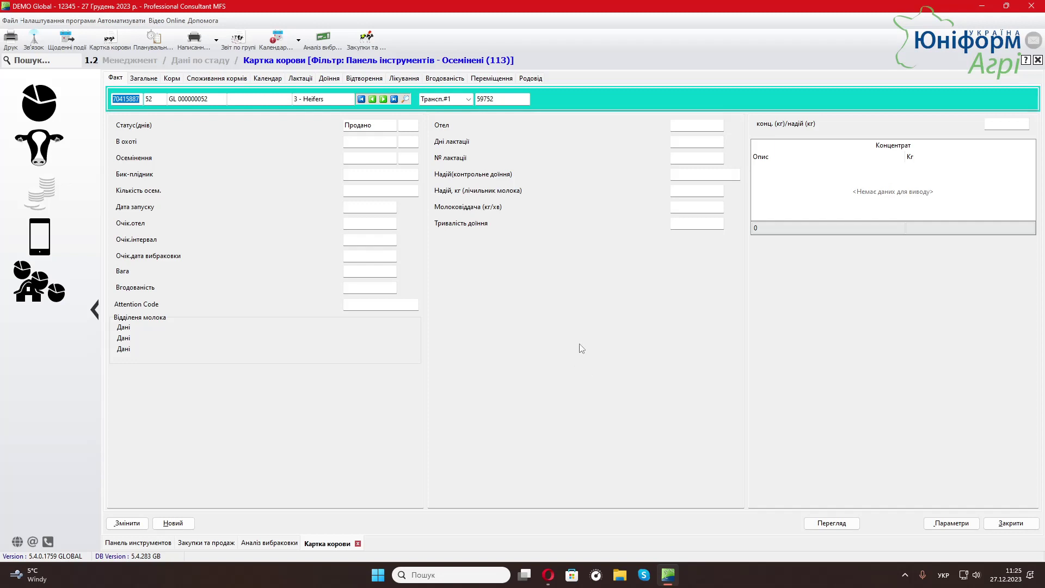
click(493, 79)
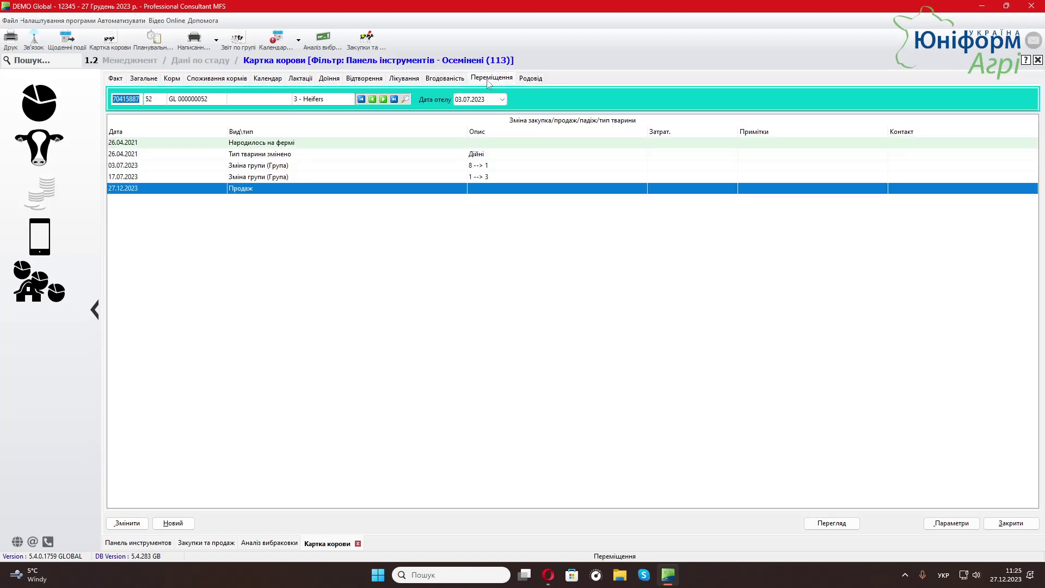
click(173, 524)
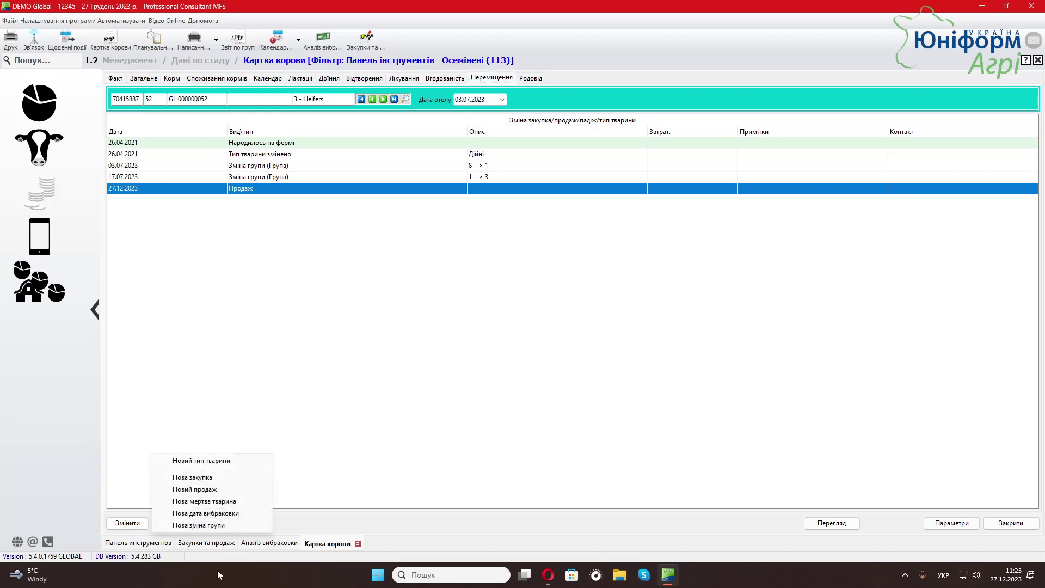
click(168, 501)
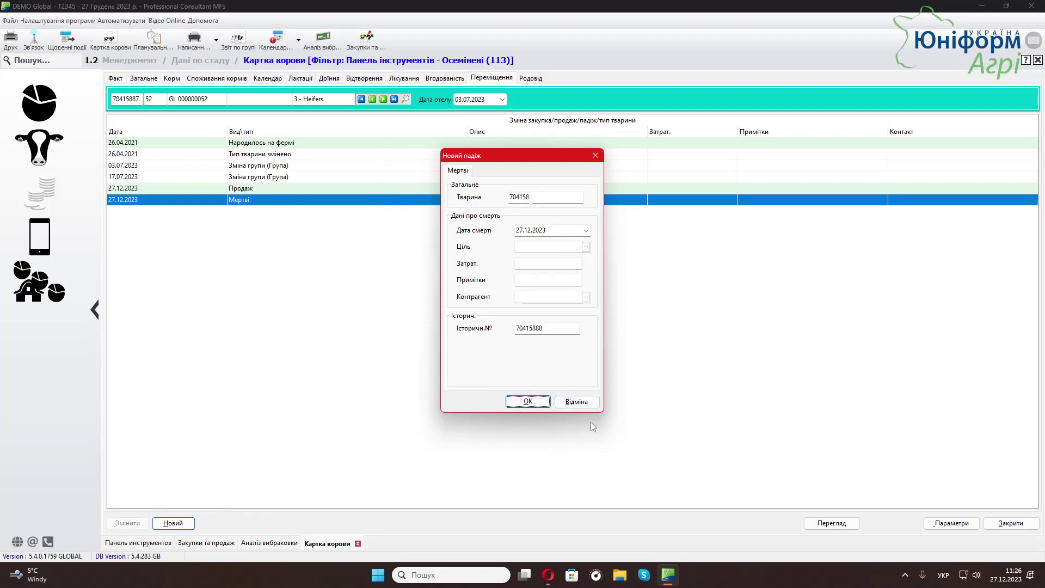
click(576, 401)
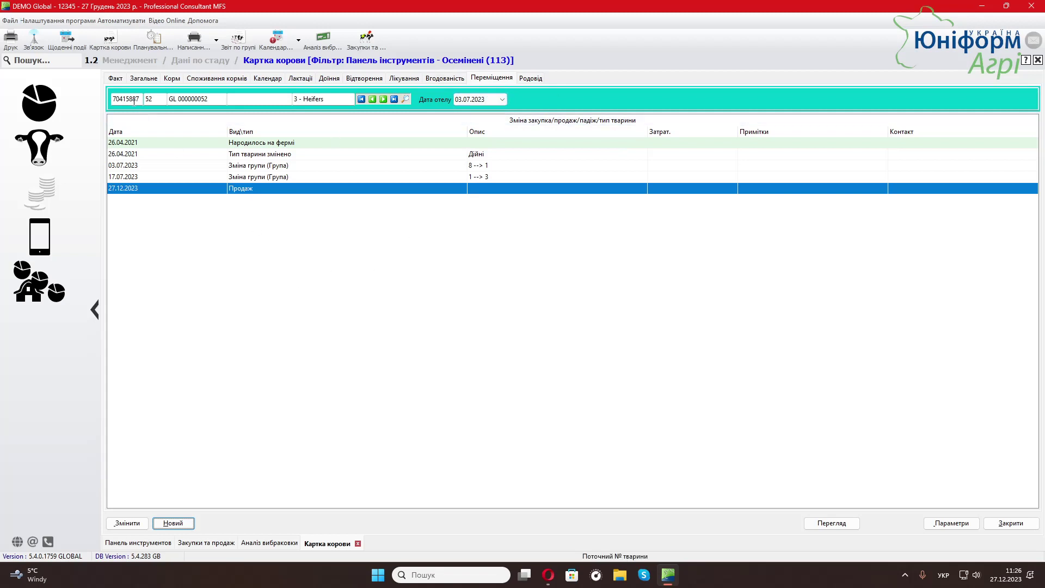
Step: Copy the ear tag number GL 000000052 from the sold cow's card
double_click(155, 100)
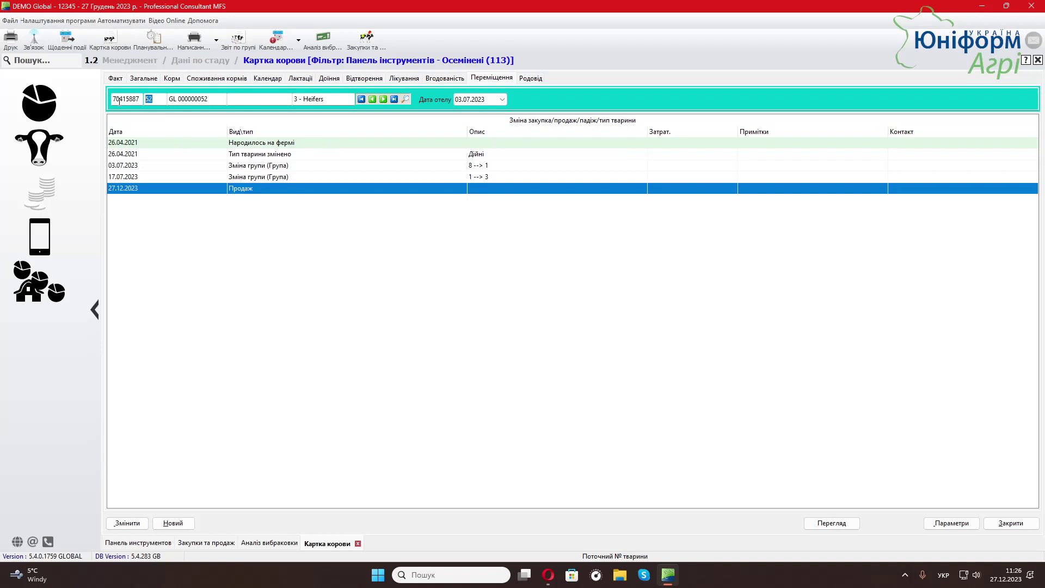
drag(202, 100, 162, 102)
click(158, 100)
drag(212, 100, 138, 96)
click(159, 98)
click(233, 261)
drag(158, 99, 112, 102)
double_click(136, 99)
click(210, 100)
key(ctrl+c)
right_click(202, 104)
click(238, 134)
Step: Cancel the filtered card's animal search and open the search in a new unfiltered cow card, with historical animals included
click(407, 102)
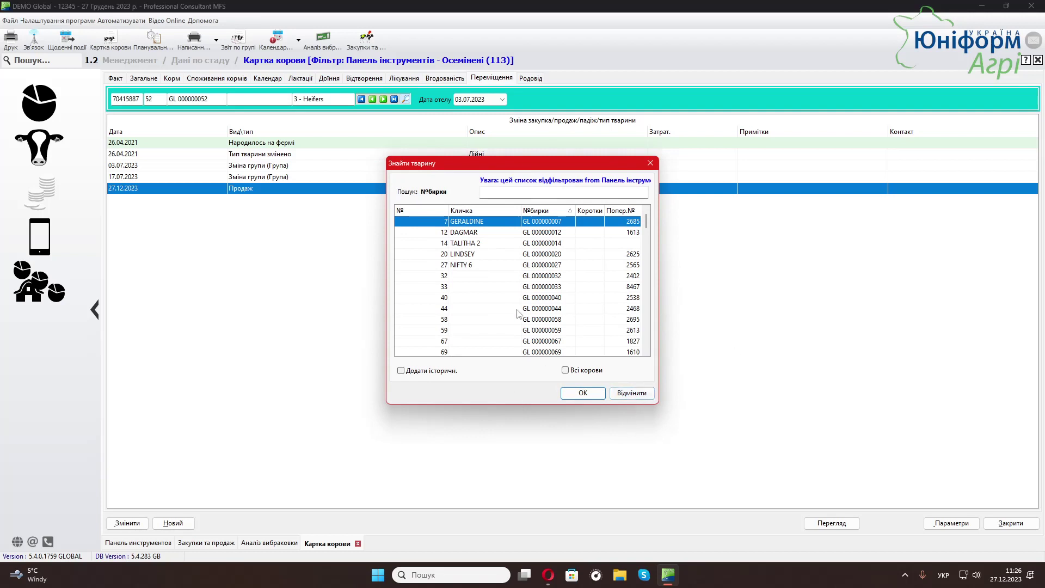
click(636, 394)
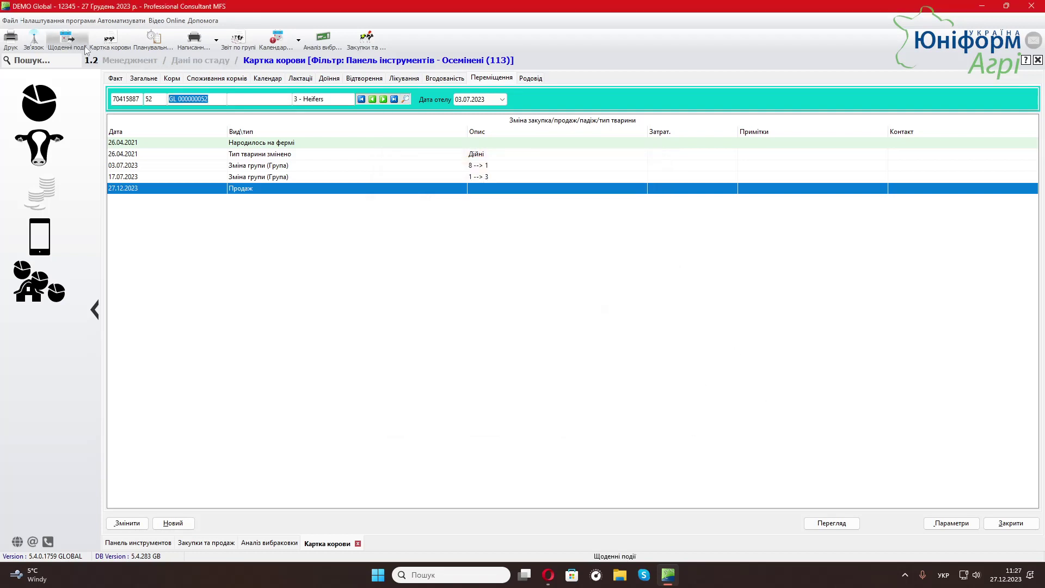
click(105, 38)
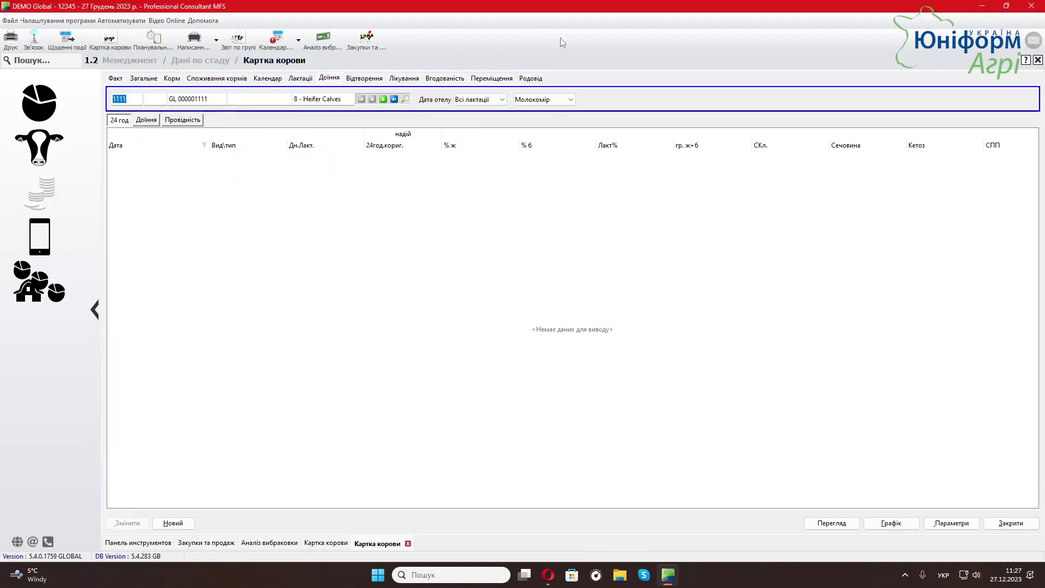
click(406, 98)
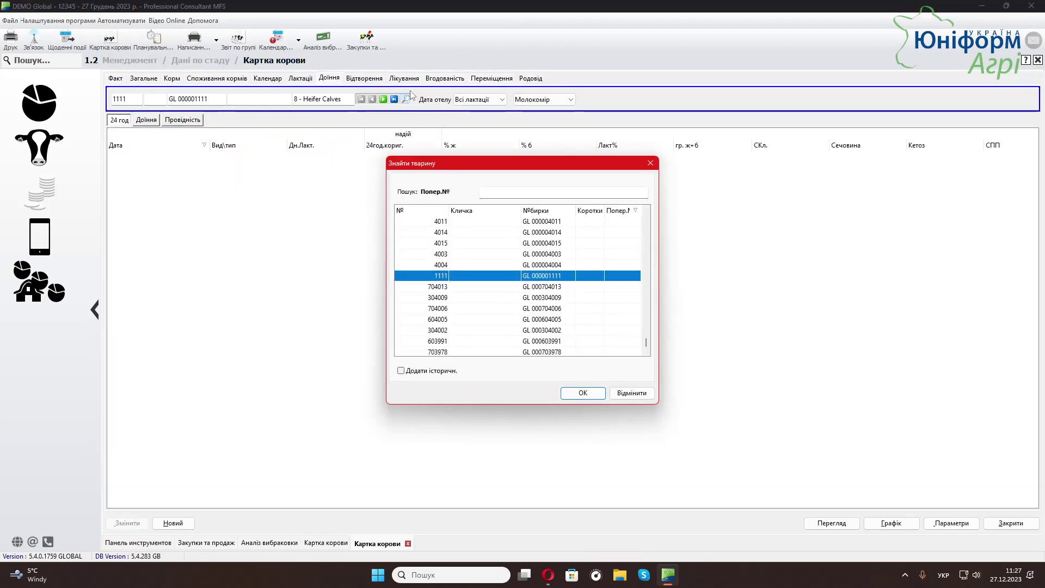
click(401, 372)
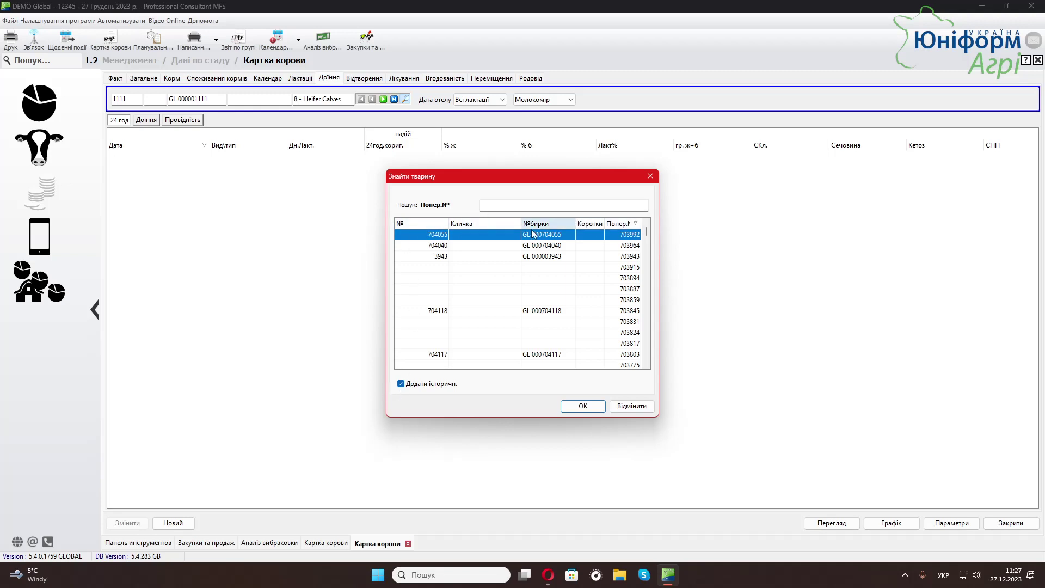
Step: Find the cow by ear tag number GL 000000052, open its card and show its movements
click(441, 227)
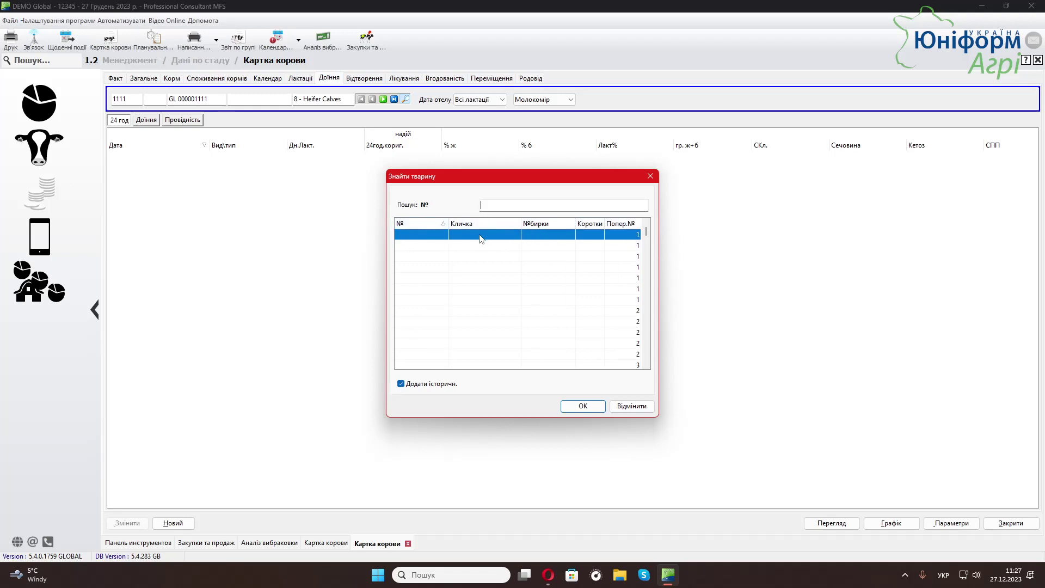
click(484, 228)
click(549, 222)
right_click(511, 212)
click(536, 257)
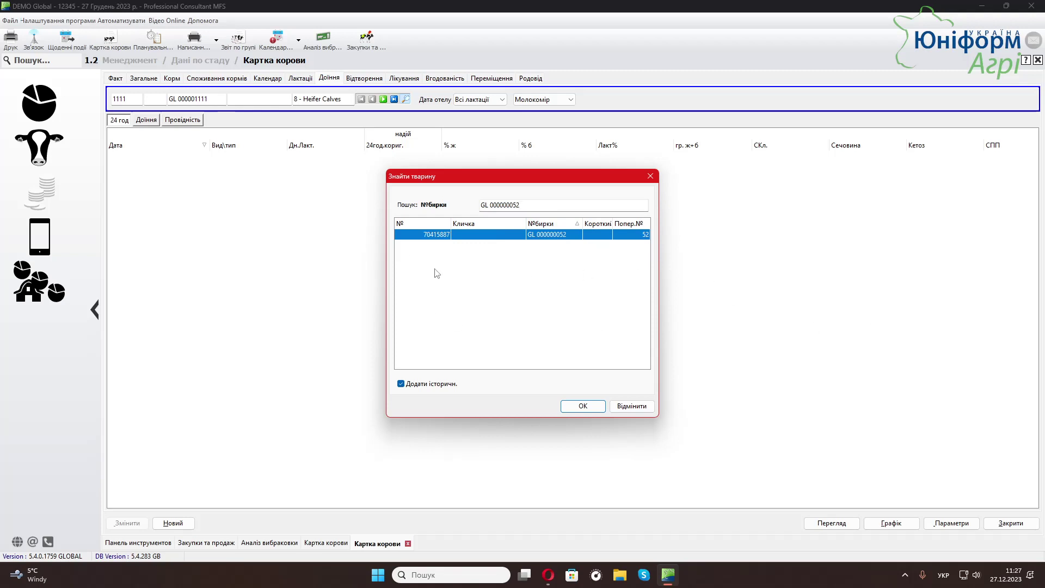
double_click(450, 234)
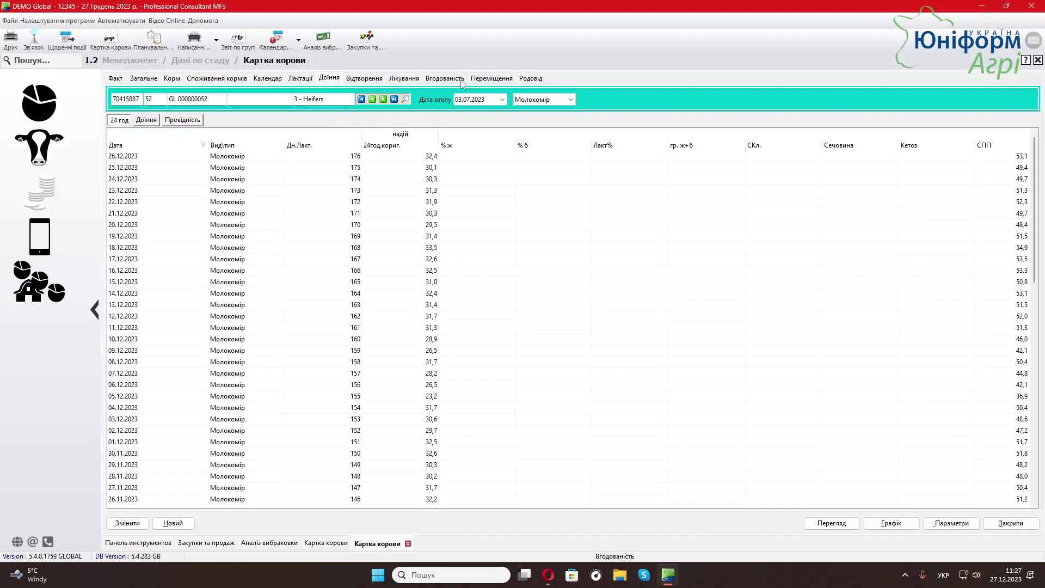
click(493, 77)
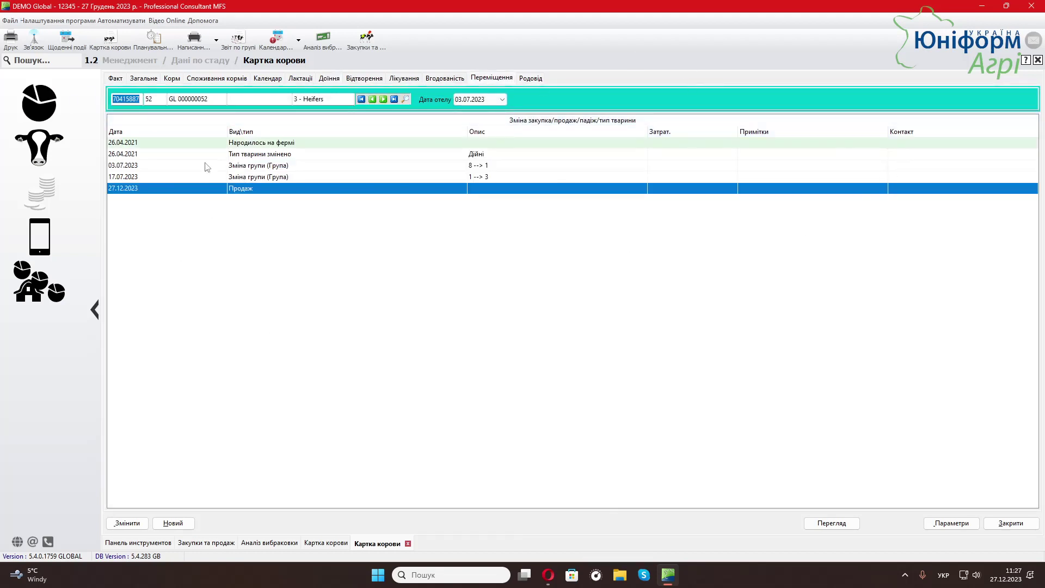
Step: Close the open cow cards, search the whole program for animal 52 and dismiss the results
click(1038, 60)
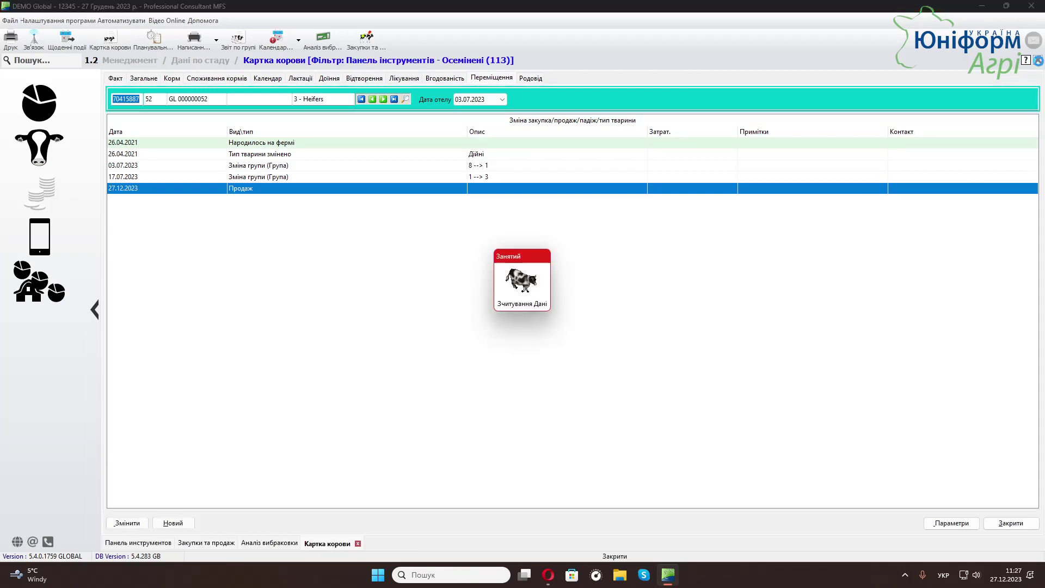
click(47, 63)
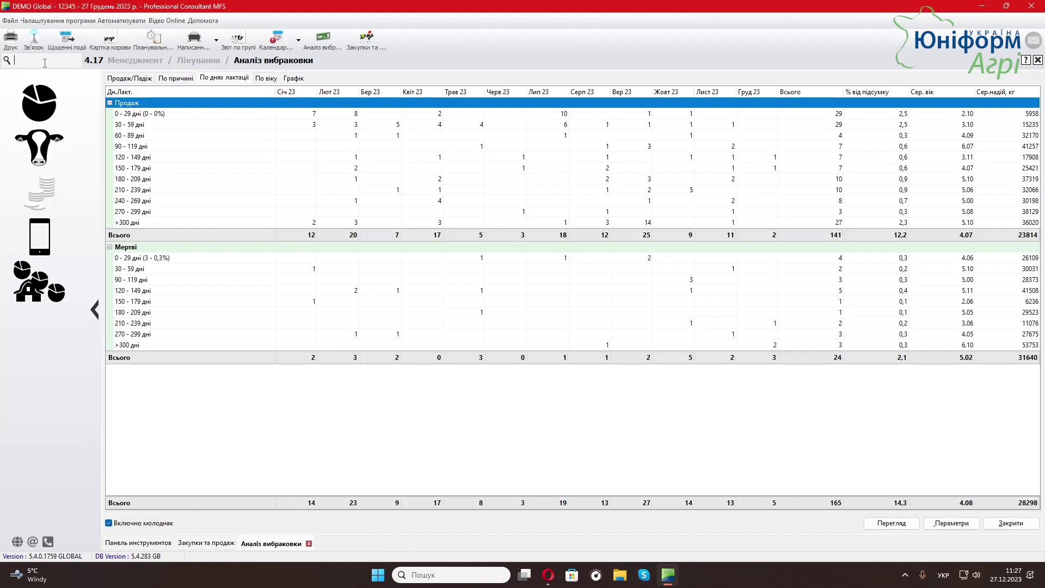
text(52)
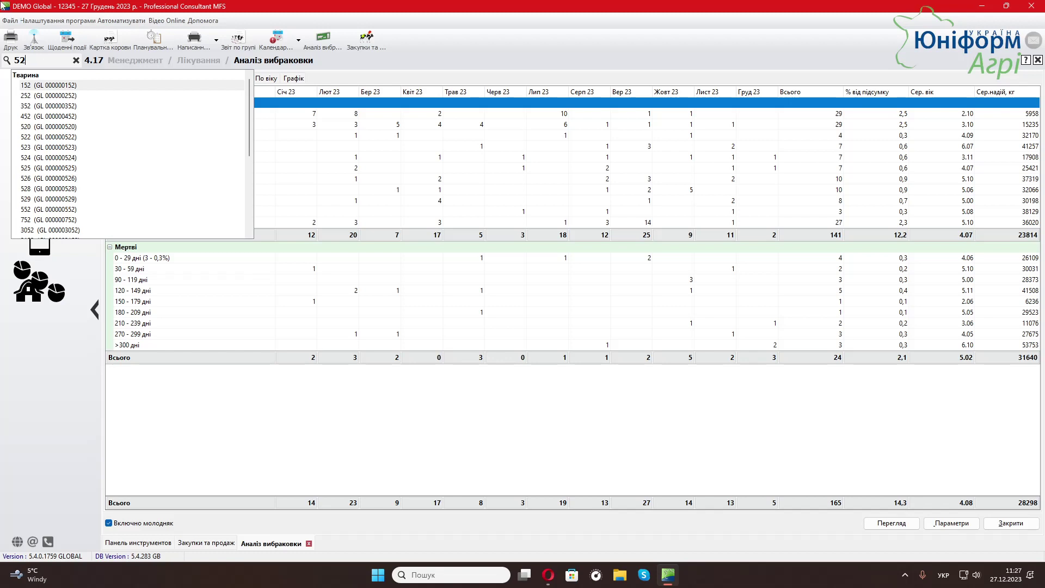
click(409, 436)
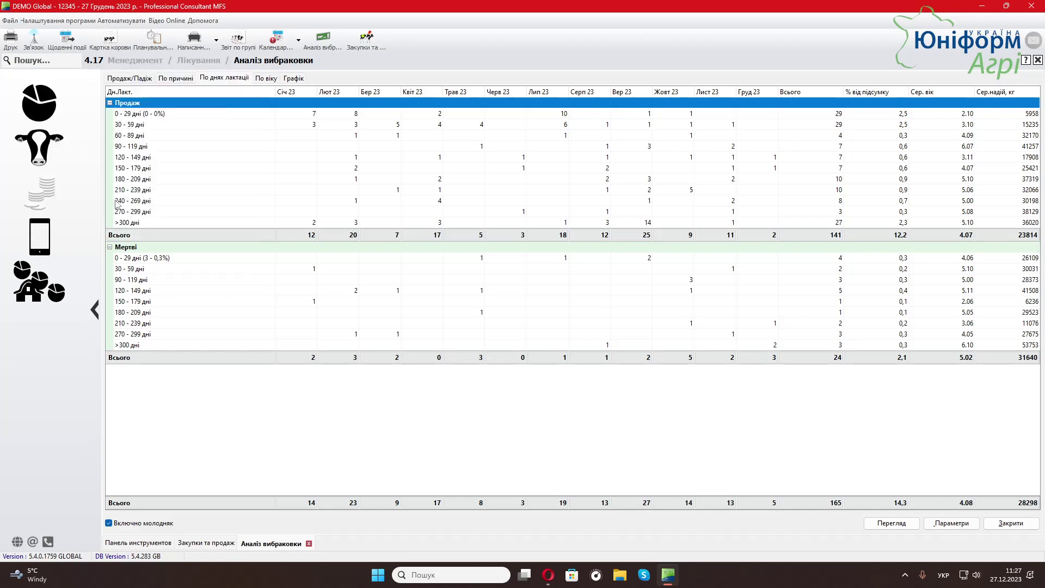
Step: Open the culling analysis (Аналіз вибраковки) from the treatment section of herd management
click(32, 99)
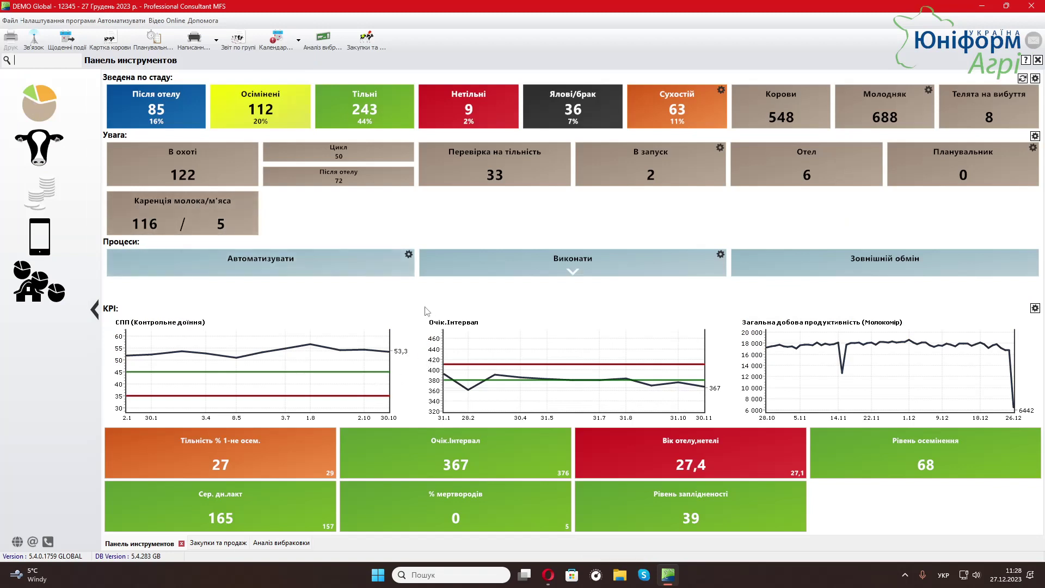
click(40, 147)
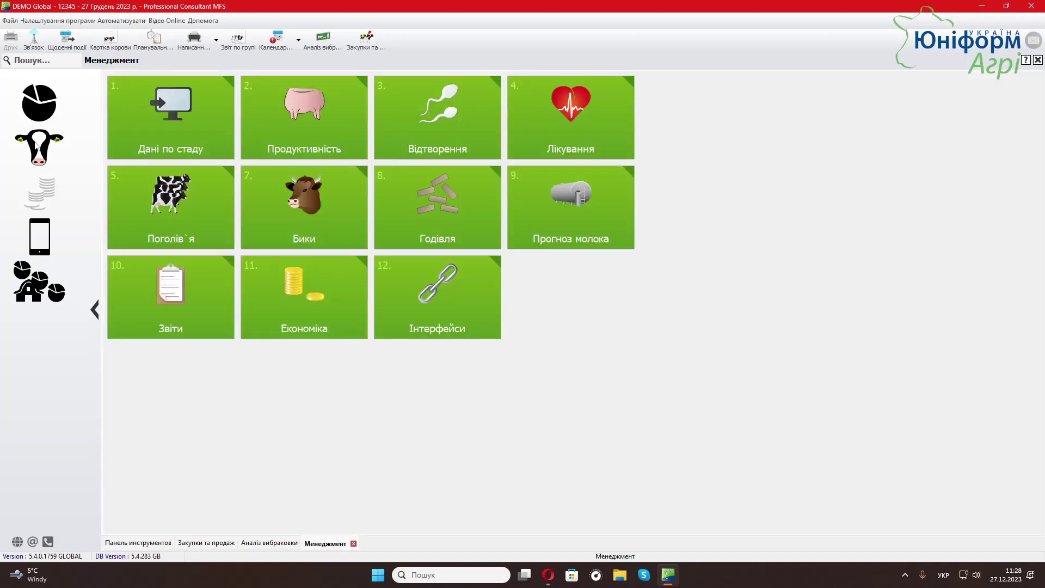
click(556, 122)
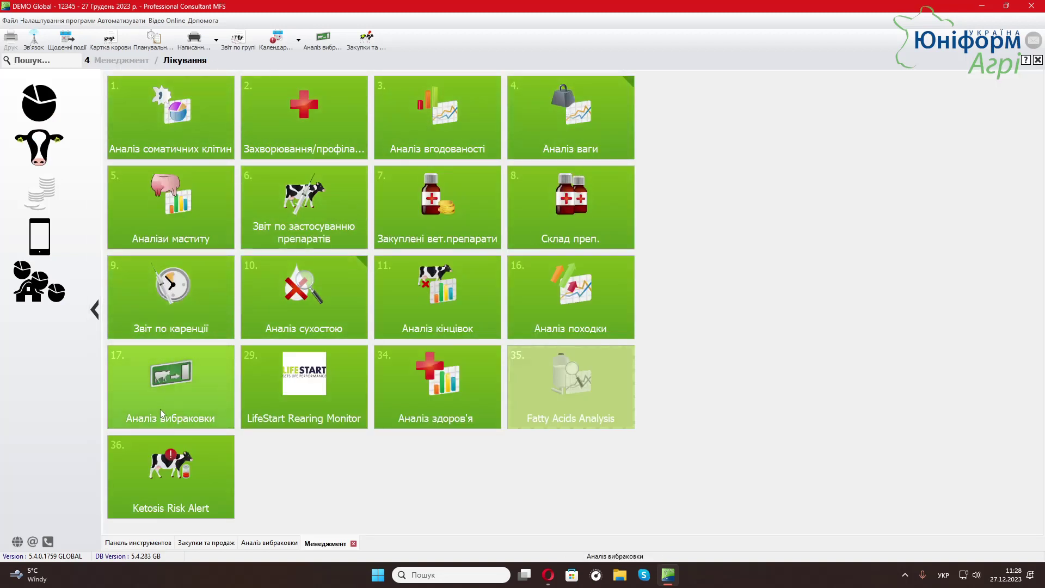
click(183, 408)
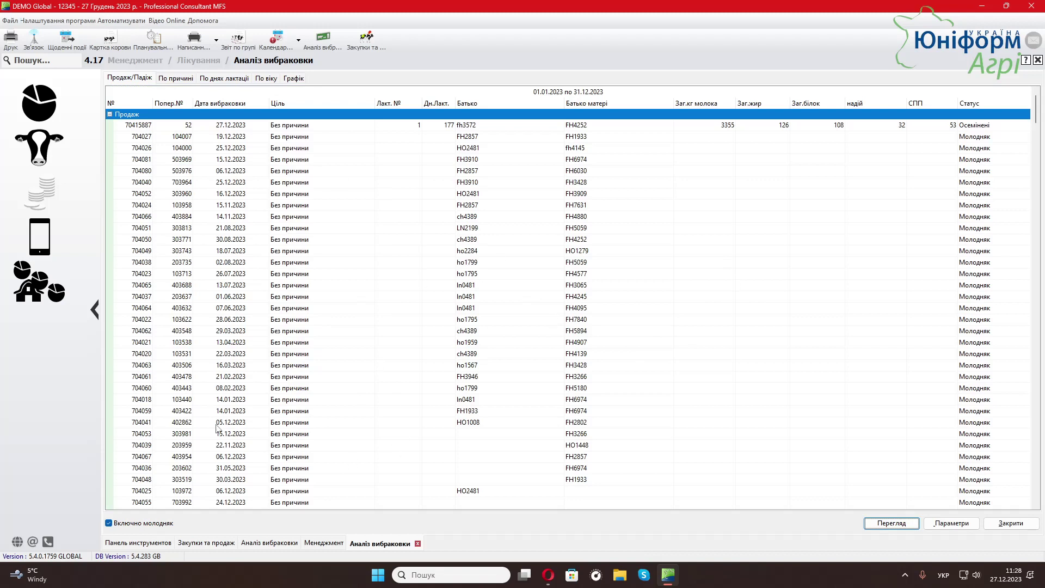
Step: Exclude and re-include young stock in the culling analysis, and review its period and reason options without changing them
click(128, 523)
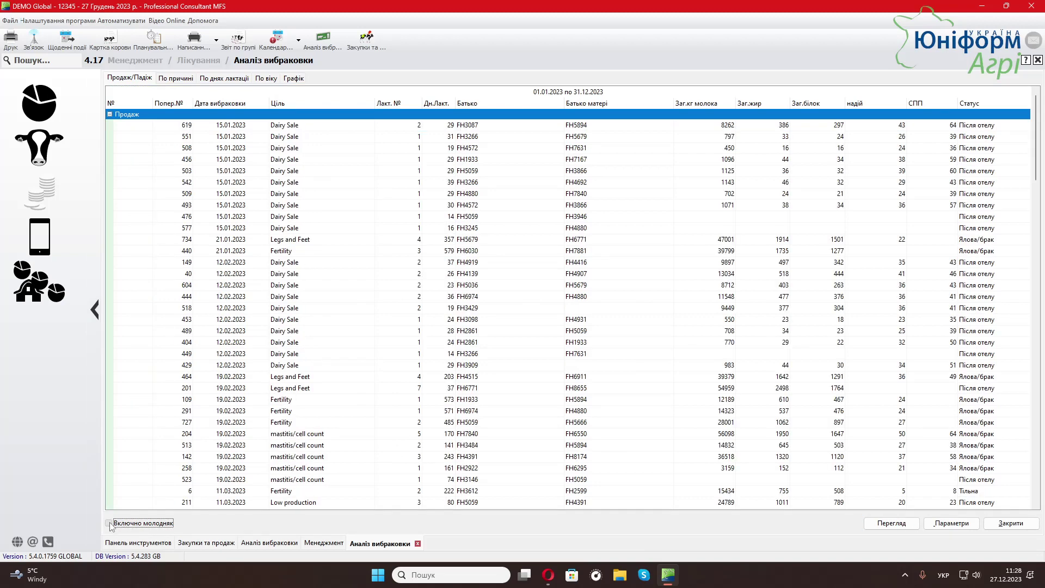
click(109, 524)
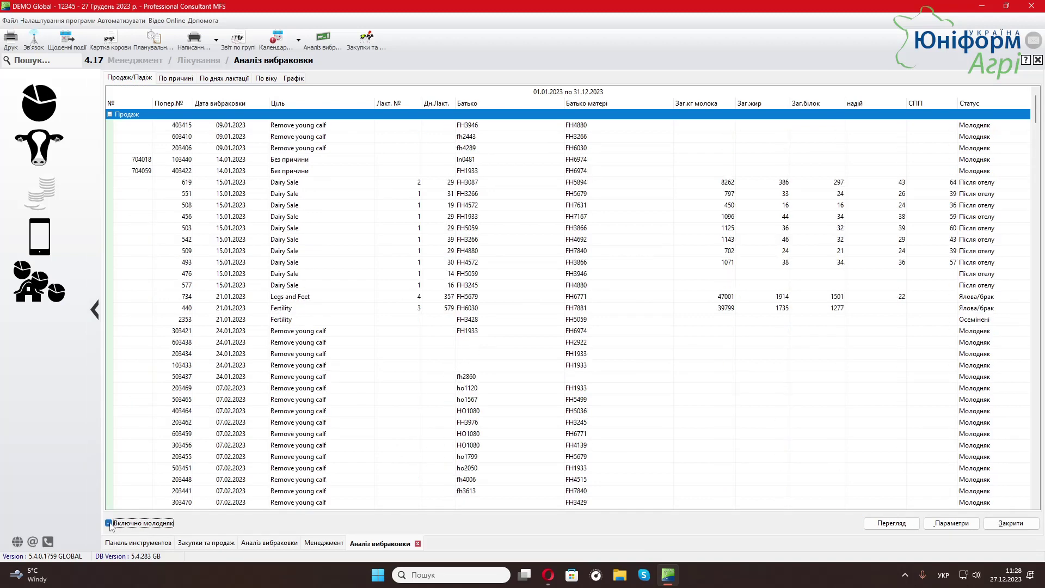
click(965, 523)
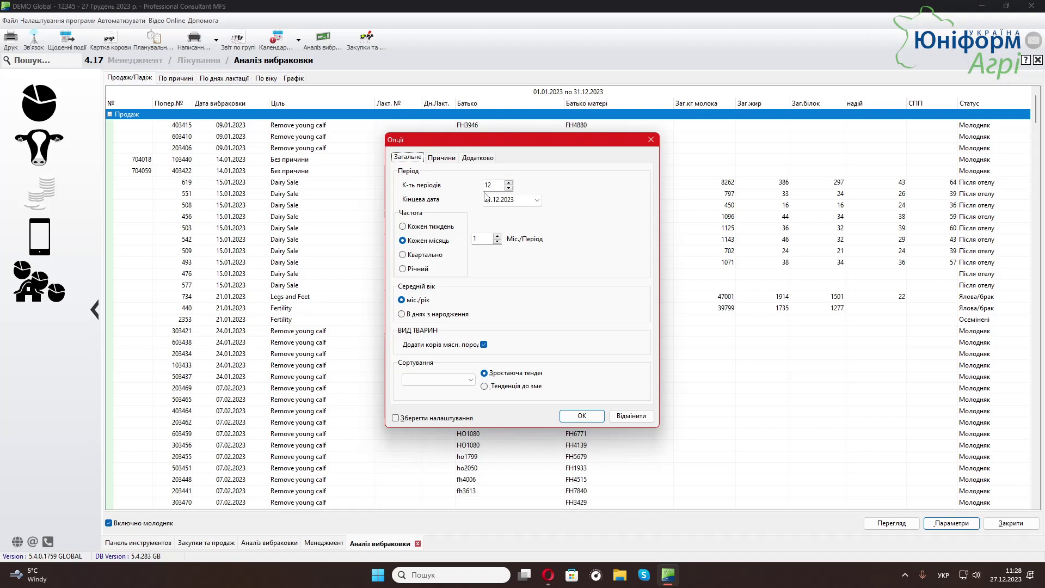
drag(631, 416, 591, 229)
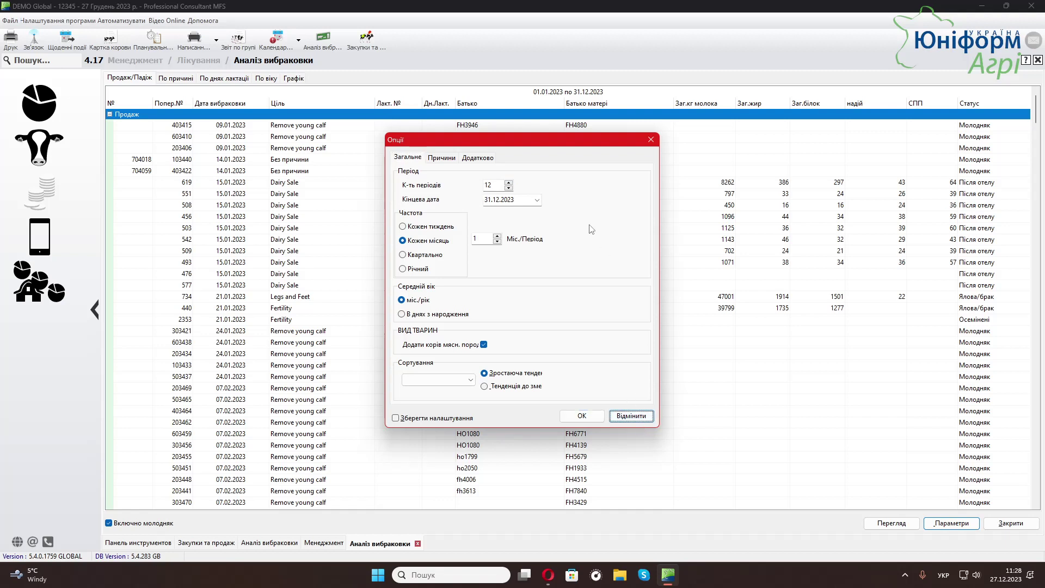
click(442, 157)
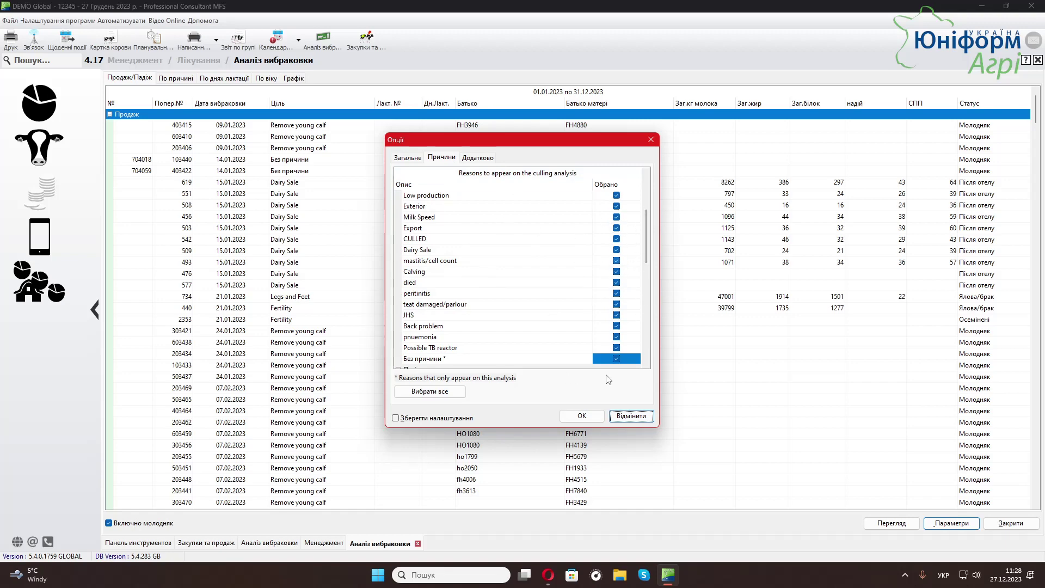
click(643, 416)
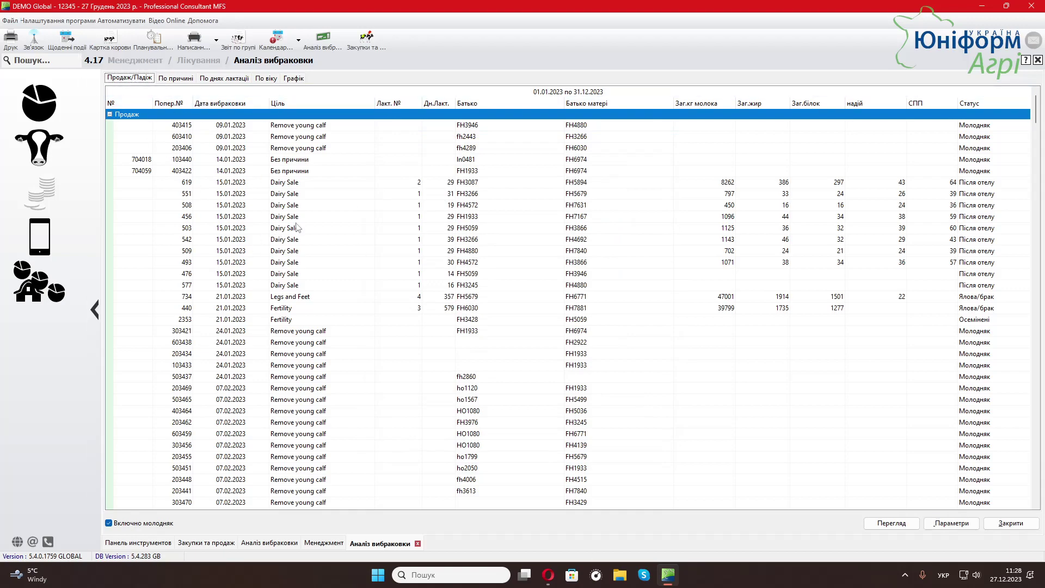
Step: Browse the individual sale records and collapse the sales and deaths groups in the culling analysis
click(274, 229)
scroll(267, 283, down, 2)
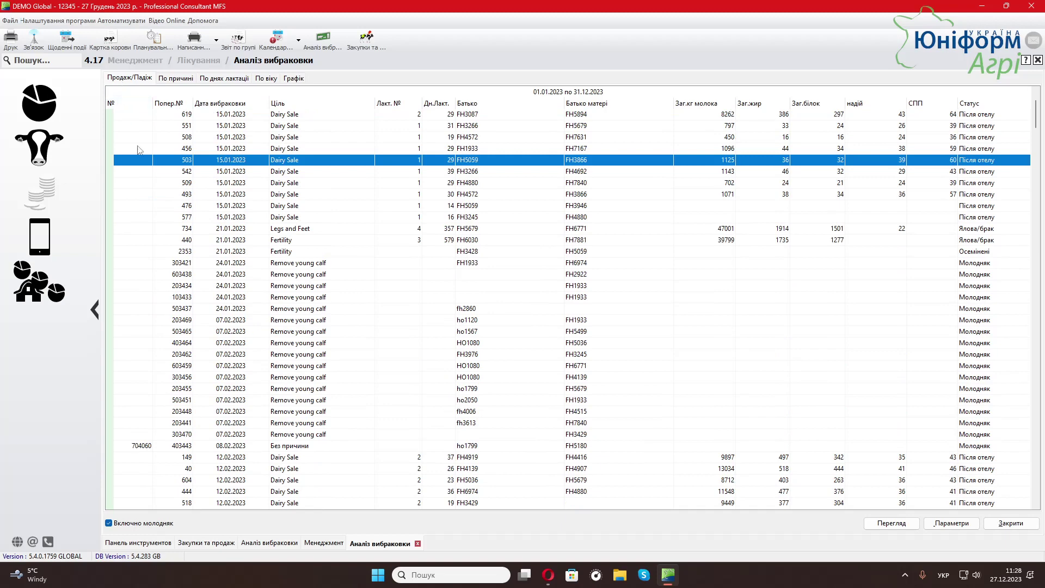
scroll(138, 149, up, 2)
click(110, 114)
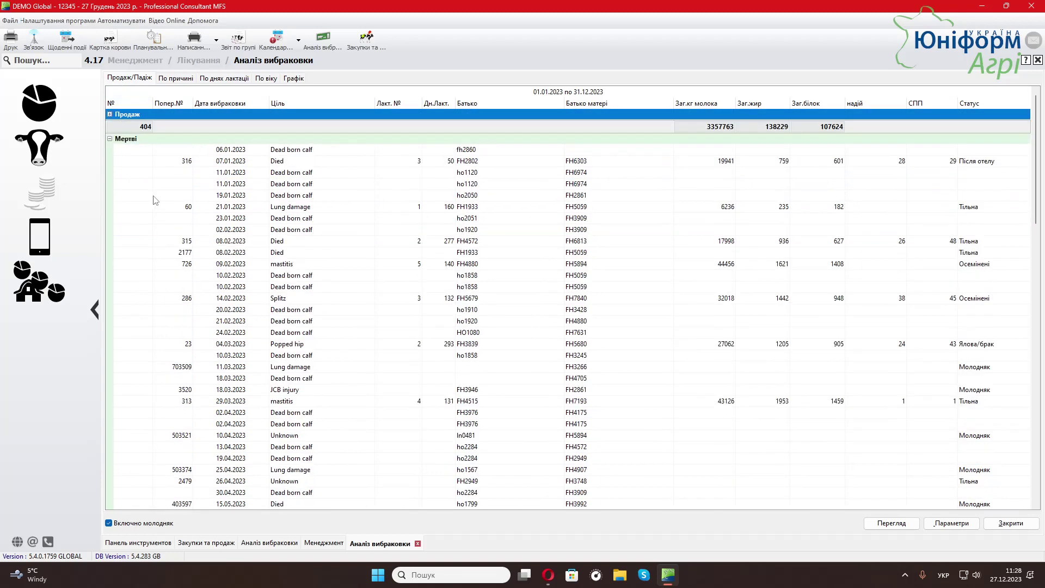
click(278, 231)
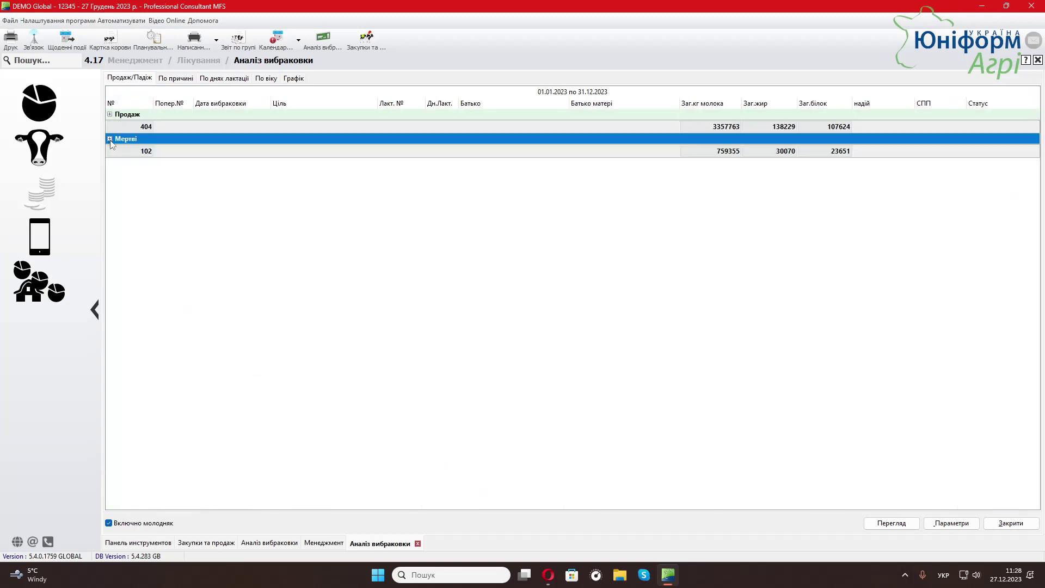
click(110, 139)
Step: Review the removals by reason, highlighting Remove young calf and Low production, and view the animals behind one monthly Low production figure
click(175, 78)
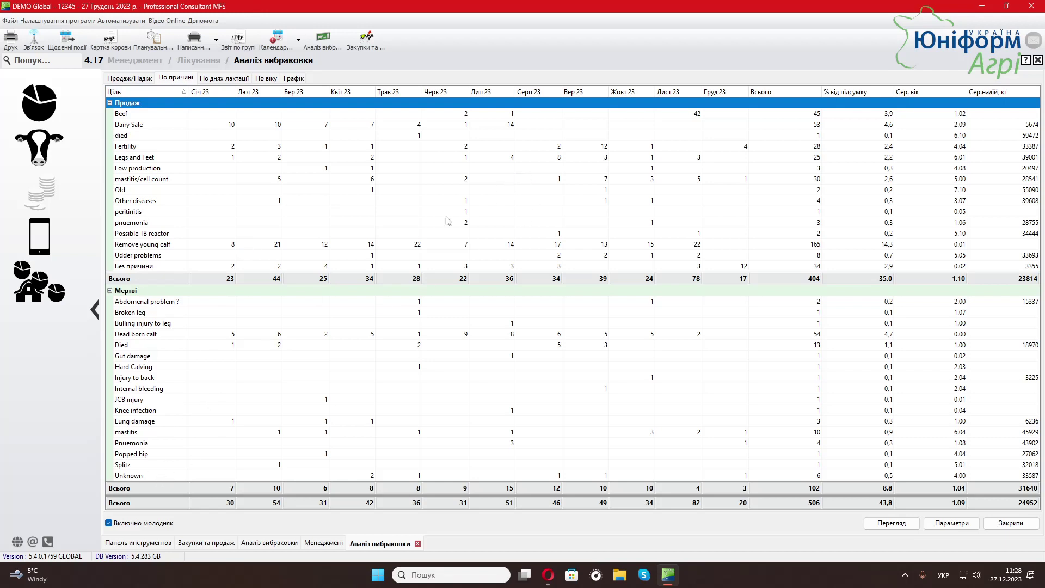
click(132, 244)
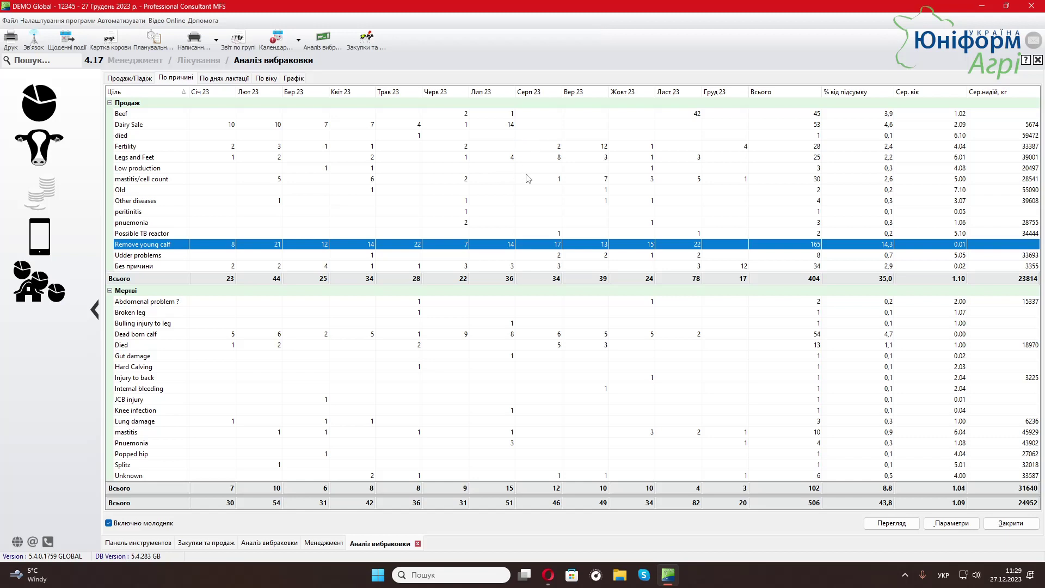
mouse_move(413, 245)
click(143, 169)
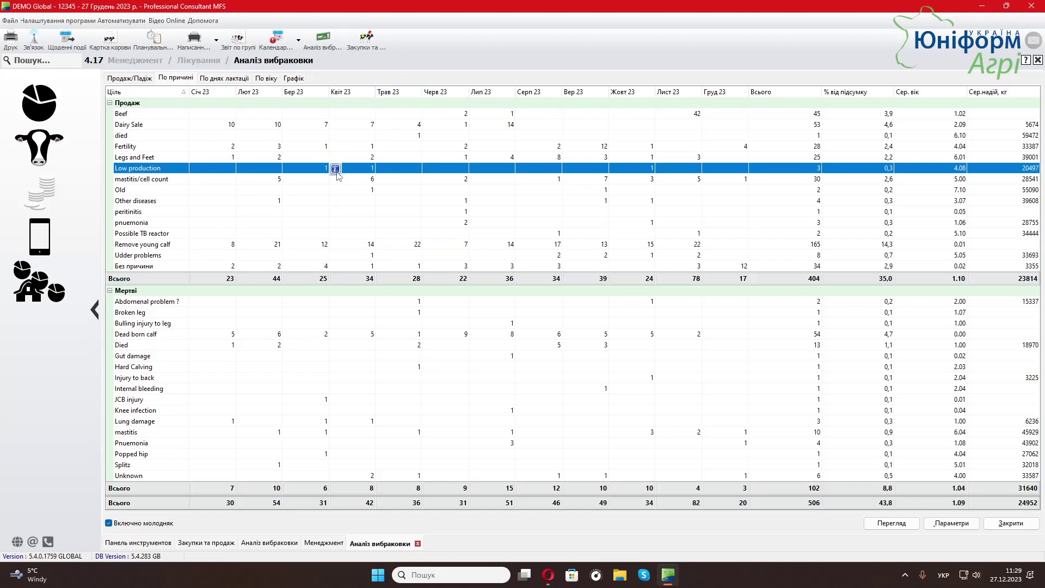
click(336, 169)
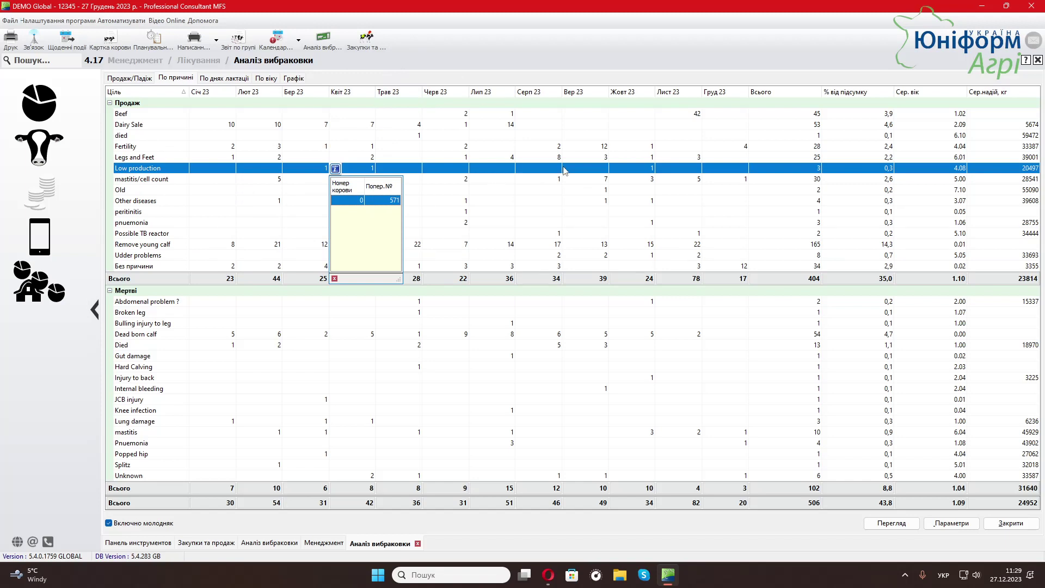
click(840, 58)
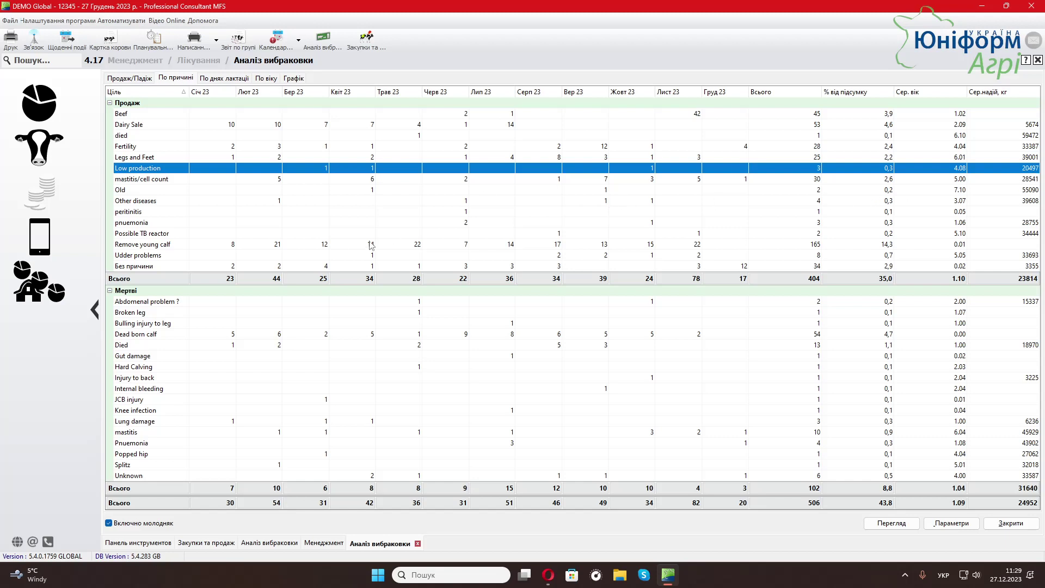
click(151, 247)
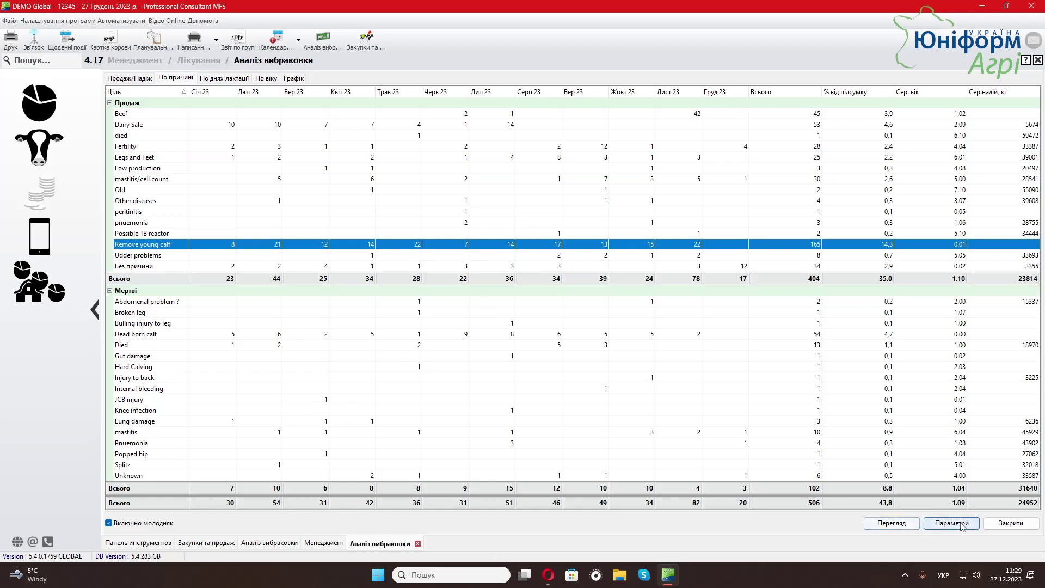
Step: Review the removals by days in lactation and by age, highlighting the 240 - 269 day, 0 - 1 month and 1 - 12 month sales groups
click(237, 79)
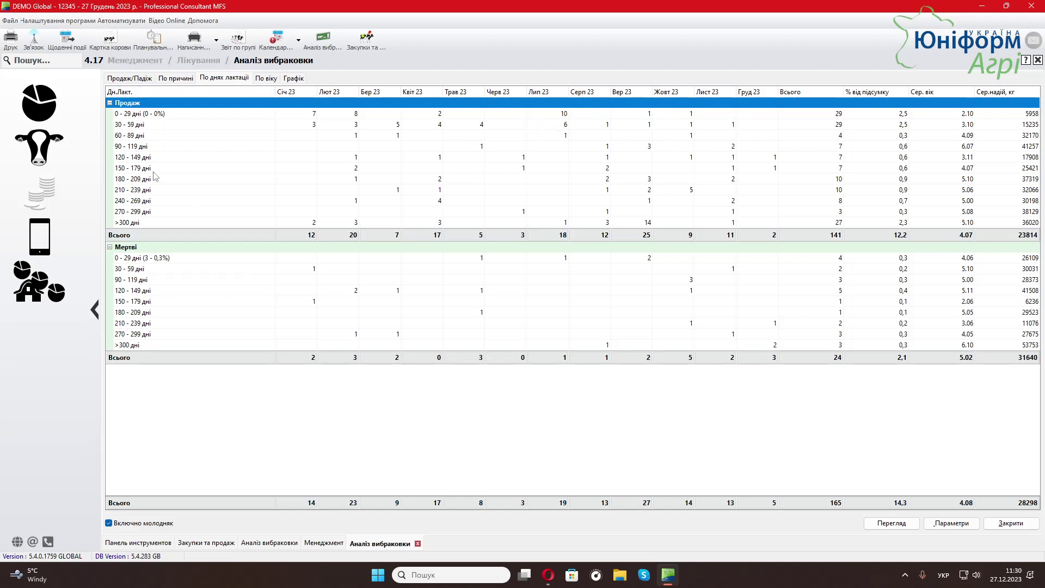
click(136, 202)
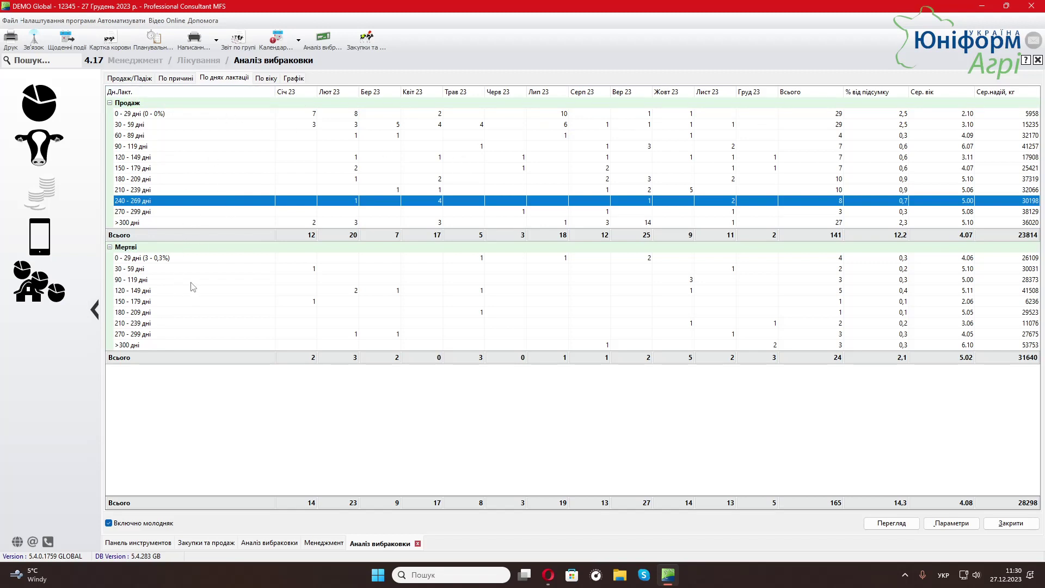
click(267, 77)
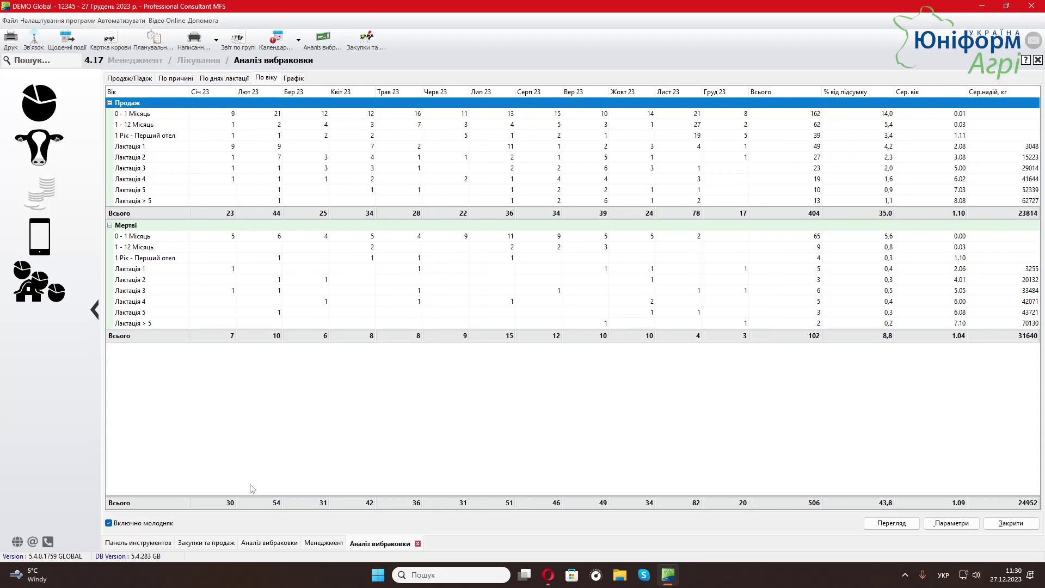
click(154, 118)
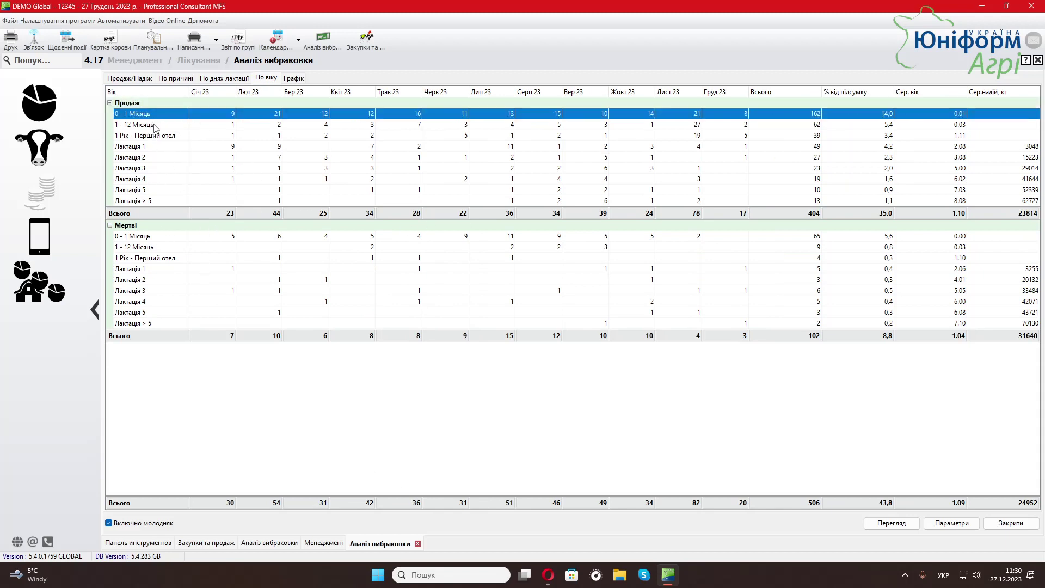
click(155, 126)
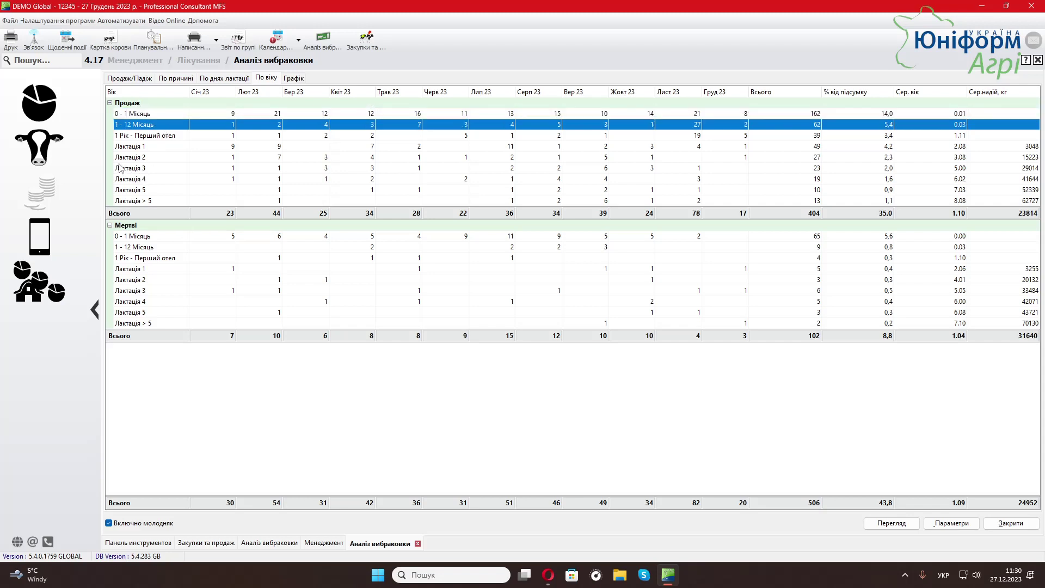
Step: Display the culling chart, filter it by Dairy Sale and Legs and Feet, and return to all cows
click(283, 79)
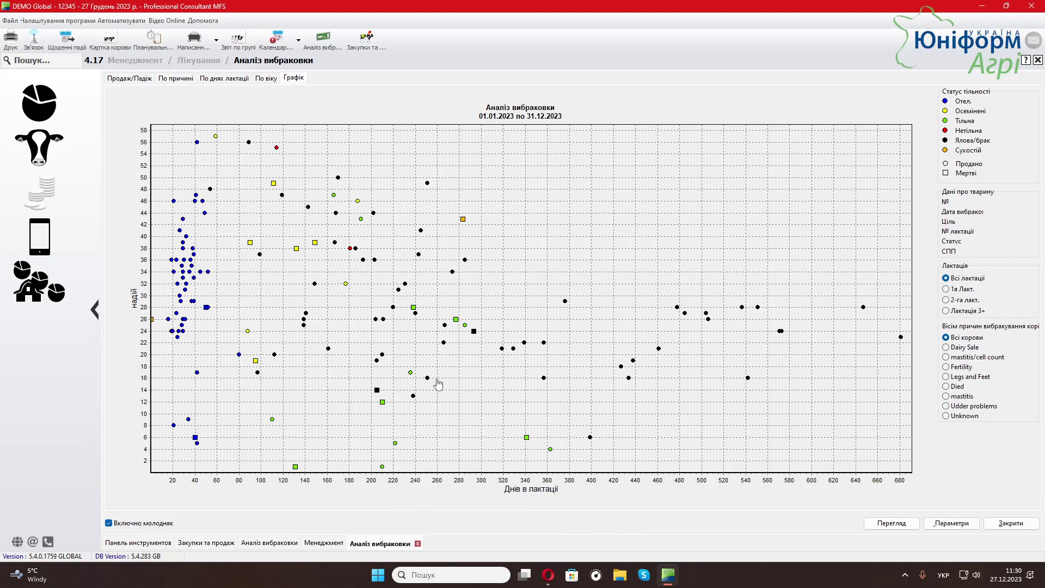
click(466, 261)
click(951, 349)
click(951, 337)
click(954, 377)
click(954, 348)
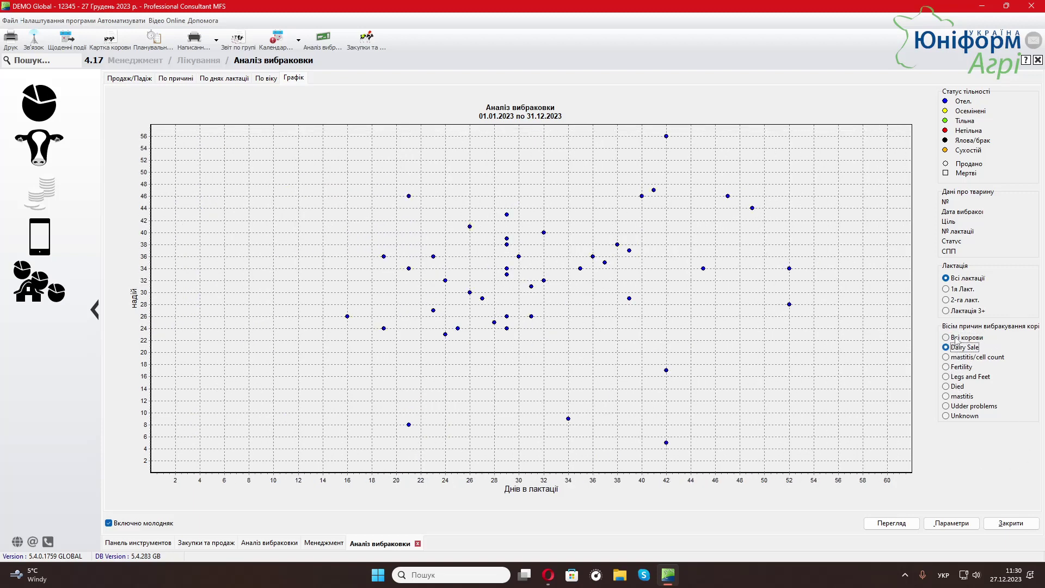
click(955, 338)
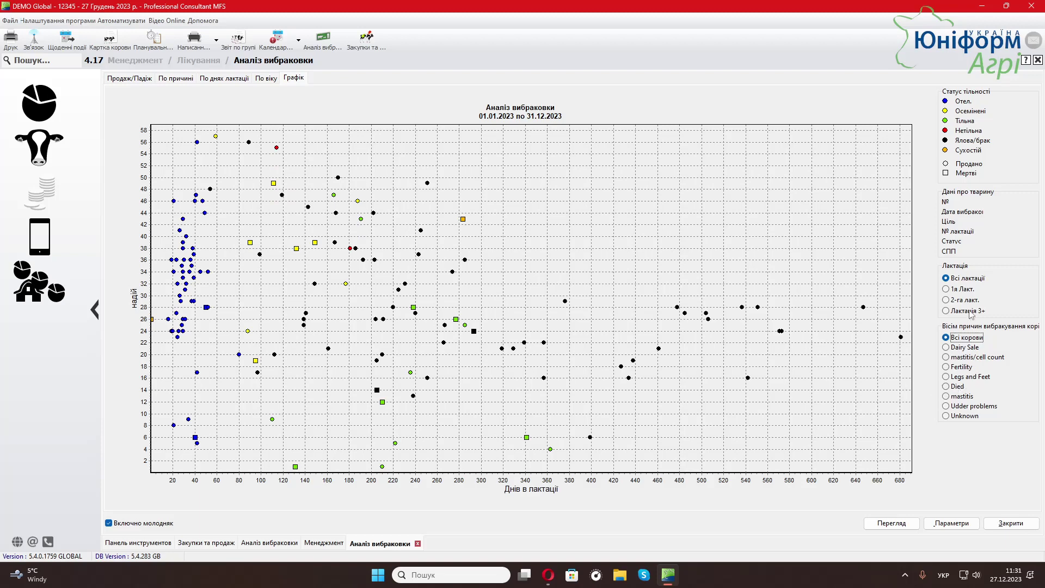
Step: Filter the culling chart in turn by Fertility, Legs and Feet, mastitis and Udder problems, ending with all cows
click(967, 369)
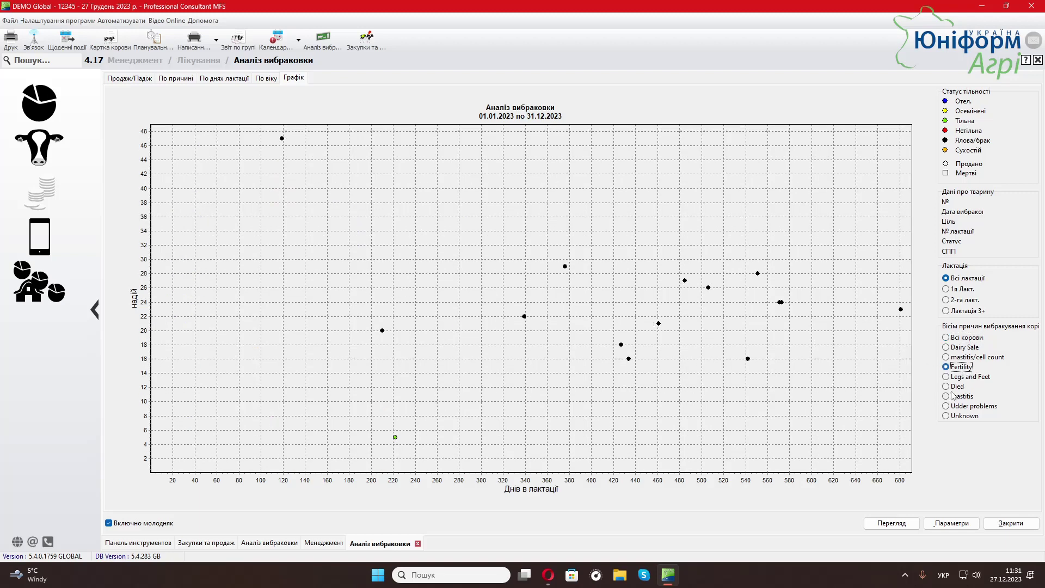
click(980, 380)
click(948, 396)
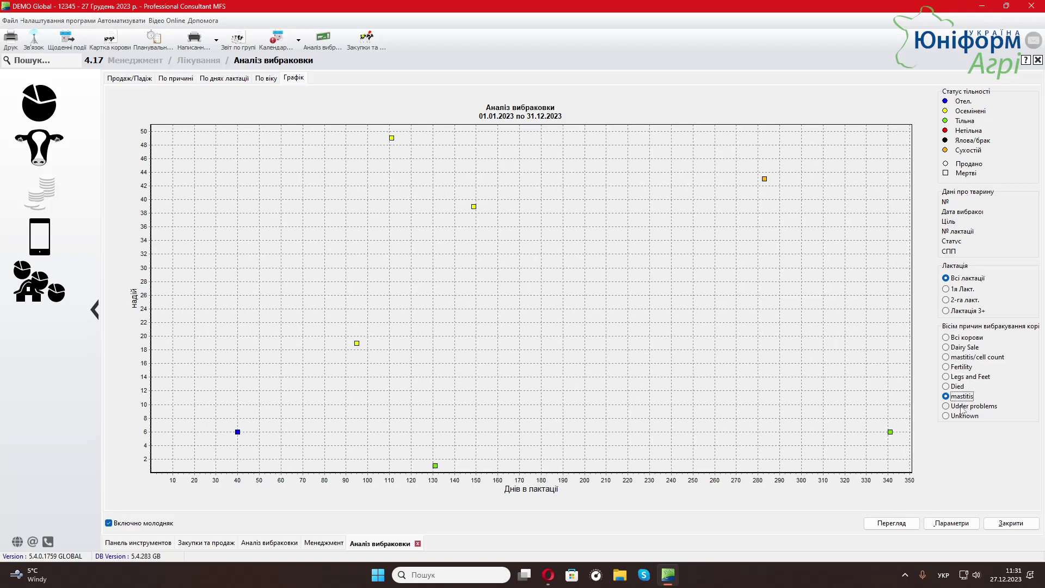
click(963, 409)
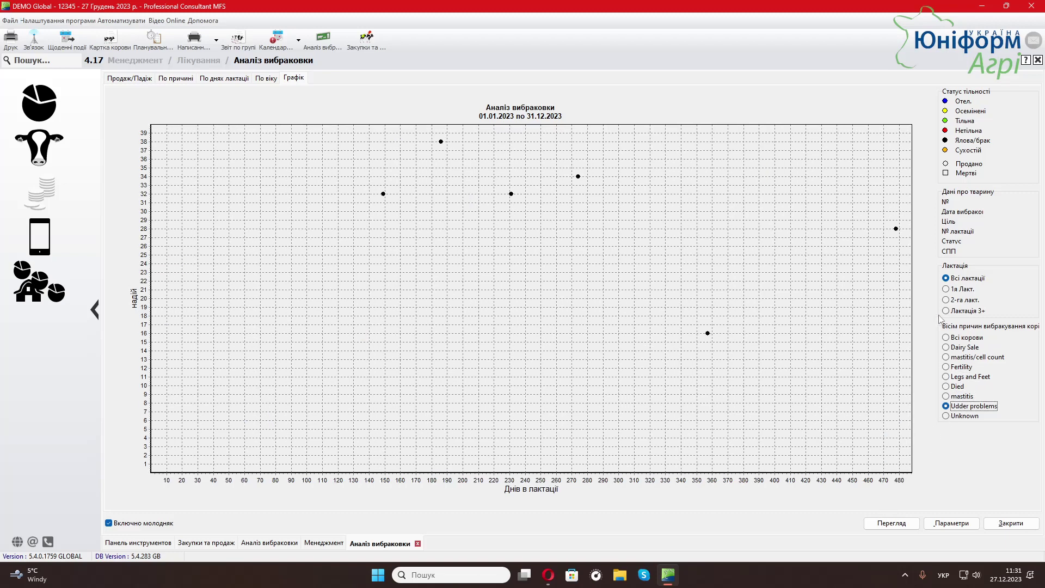
click(963, 339)
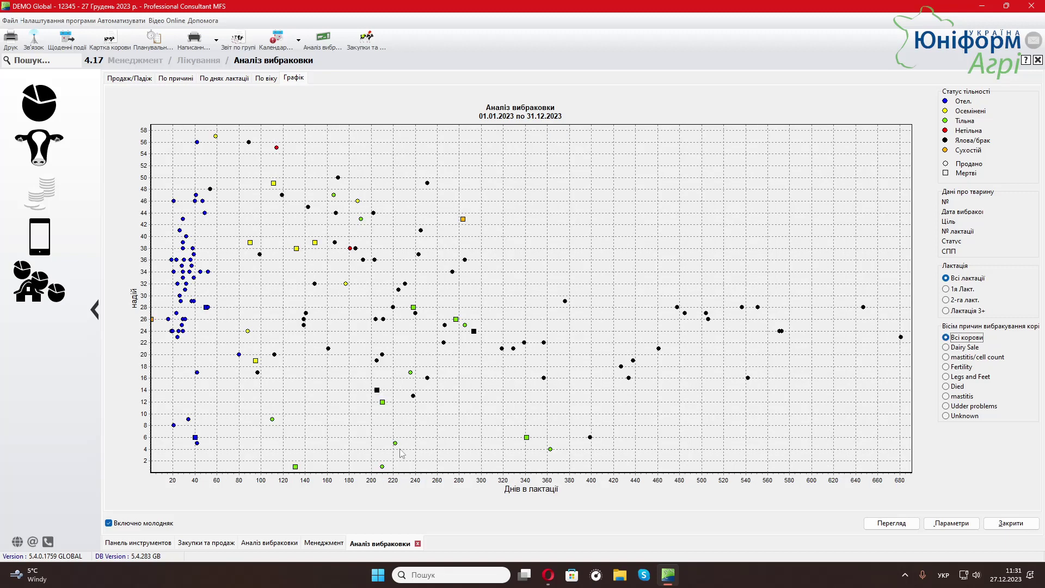
Step: Open the purchases and sales report (Закупки та продаж) from the Поголів`я section of herd management and check its period options without changing them
click(323, 545)
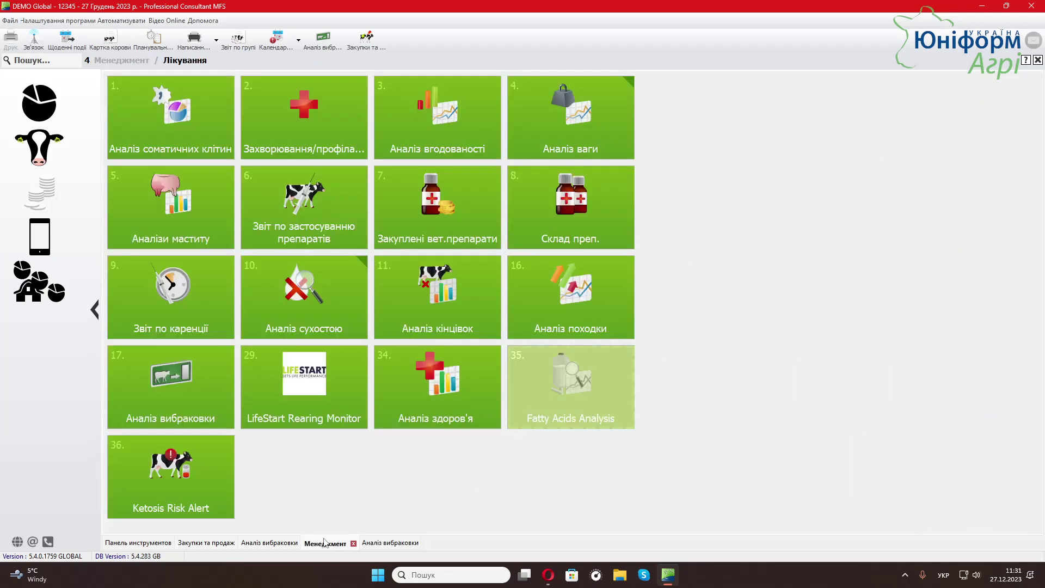
click(133, 62)
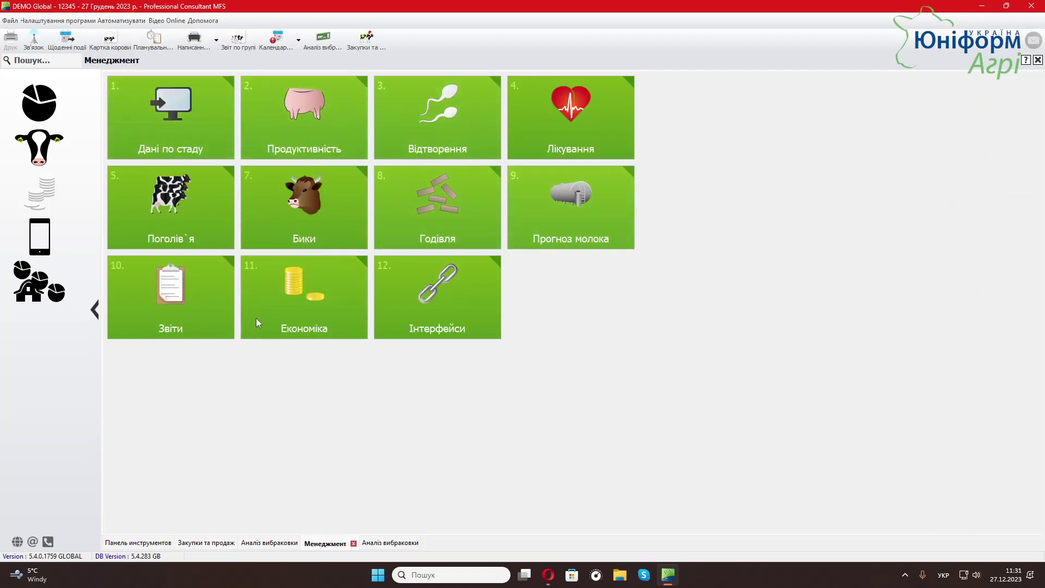
click(197, 201)
click(312, 218)
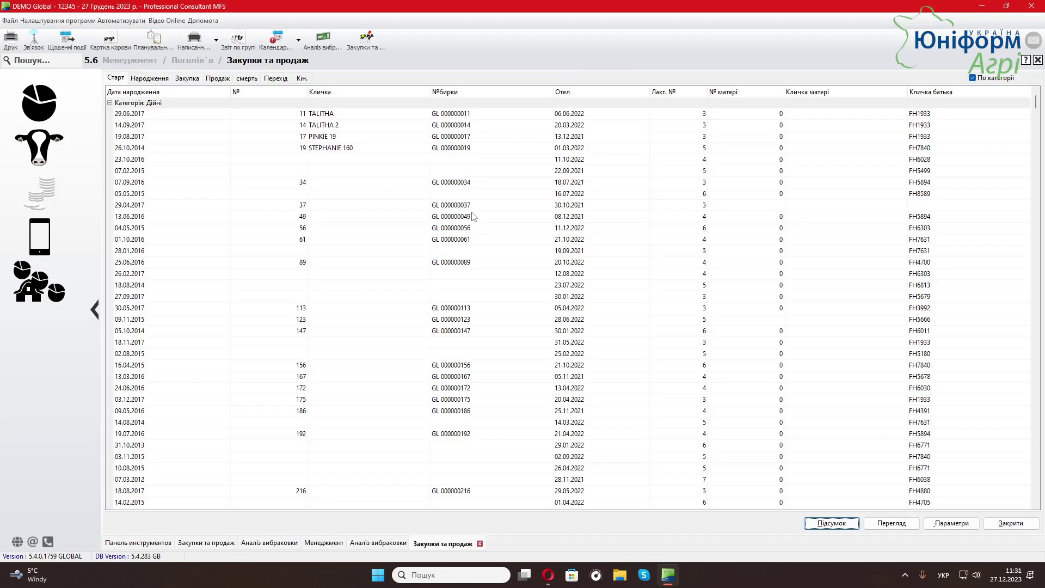
click(611, 298)
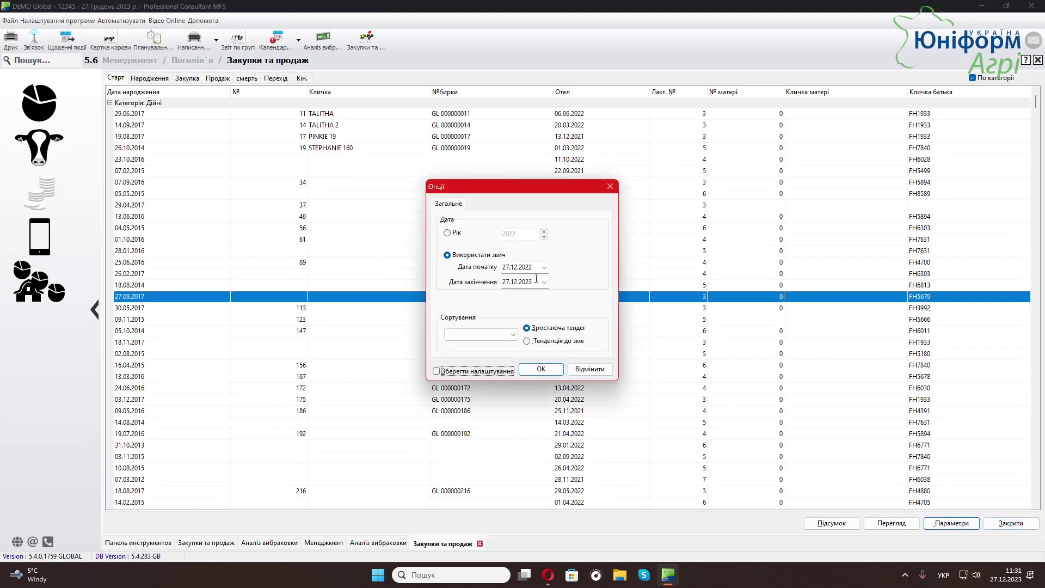
click(590, 370)
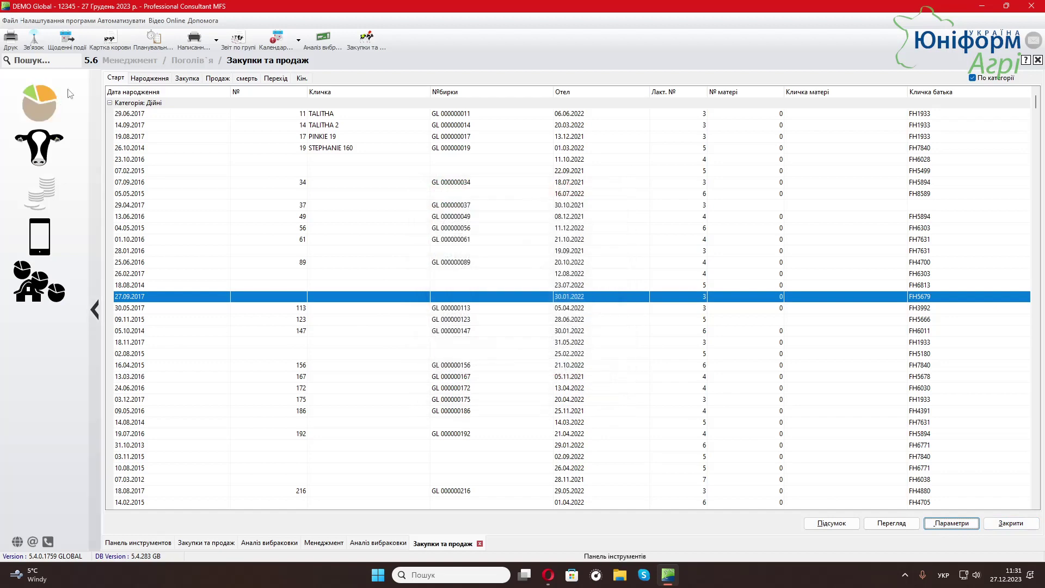
Step: View the sold animals in the purchases and sales report and collapse the categories from Дійні to Бики на відгодівлю < 1 року
click(214, 79)
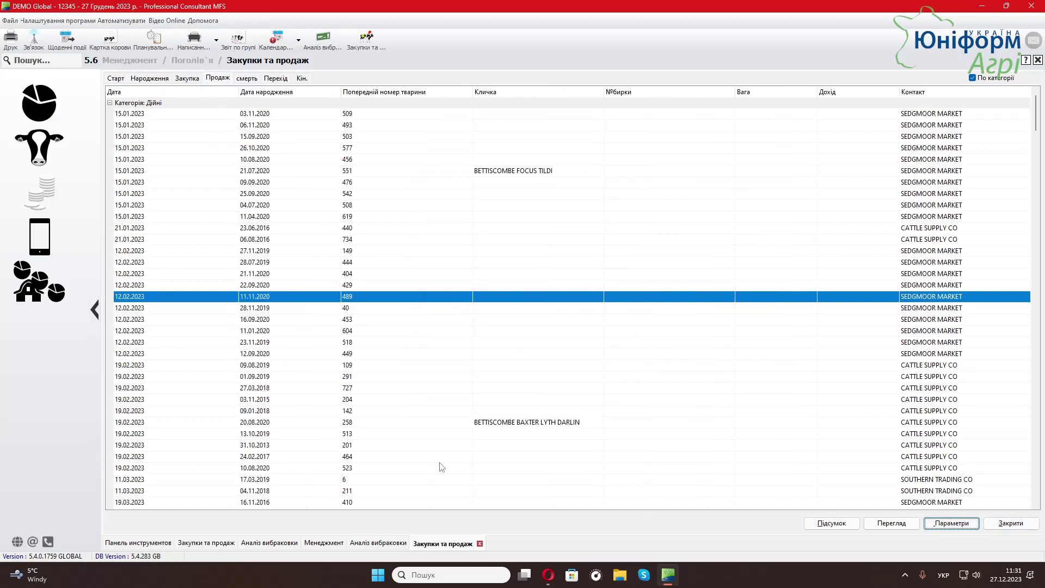
click(233, 434)
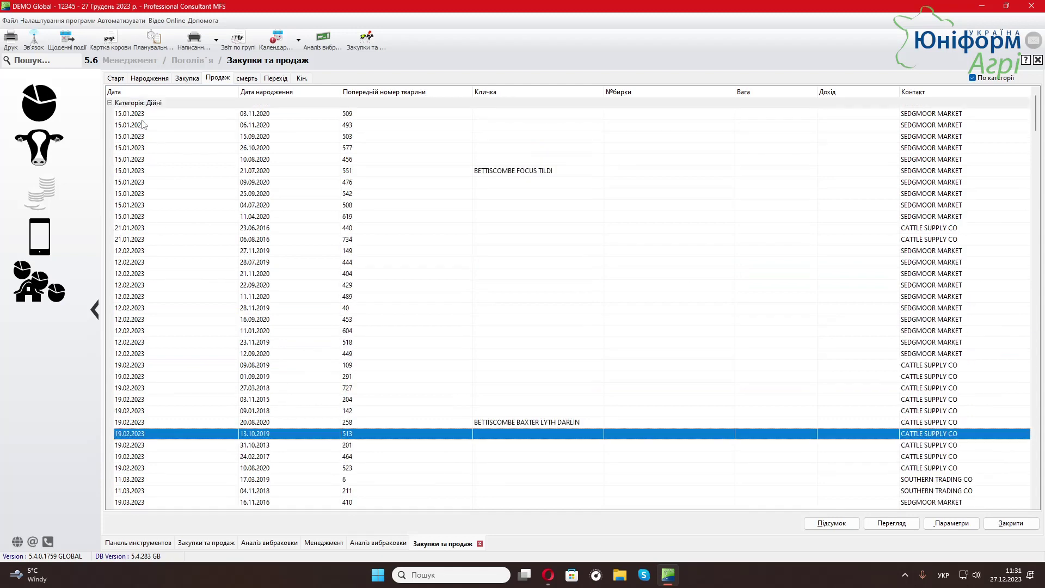
click(110, 103)
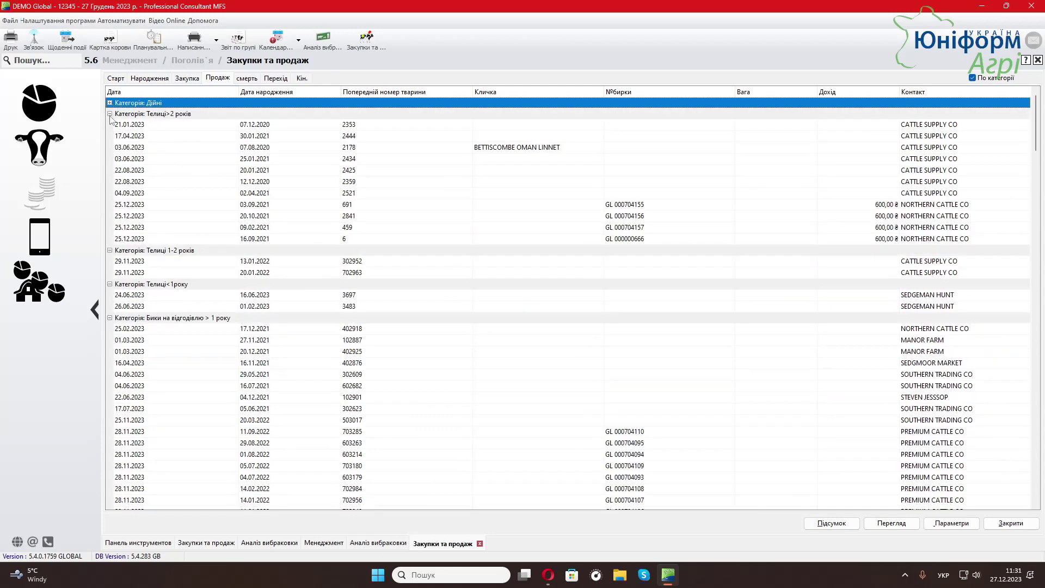
click(109, 113)
click(109, 124)
click(110, 136)
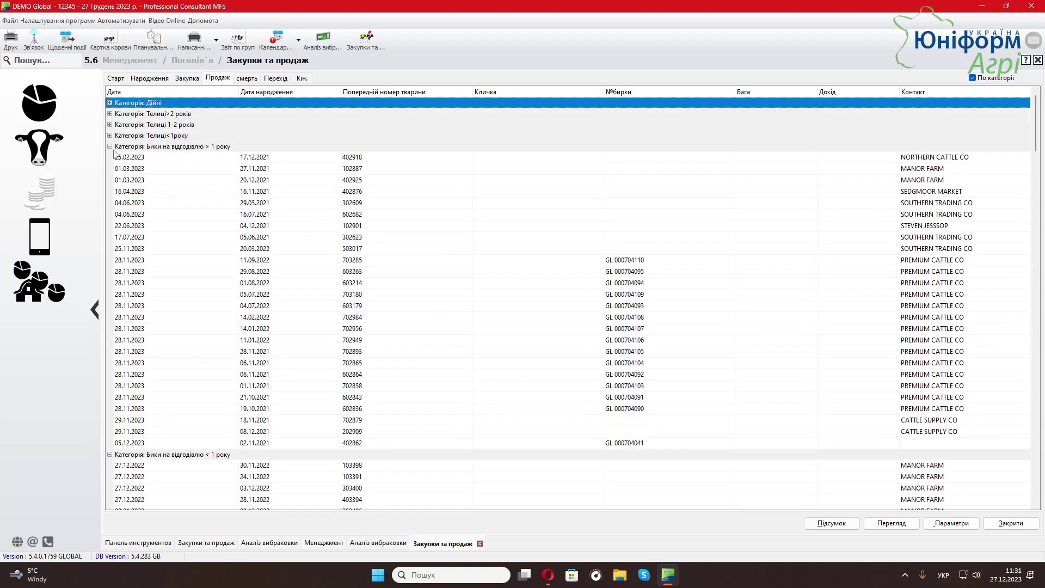
click(110, 146)
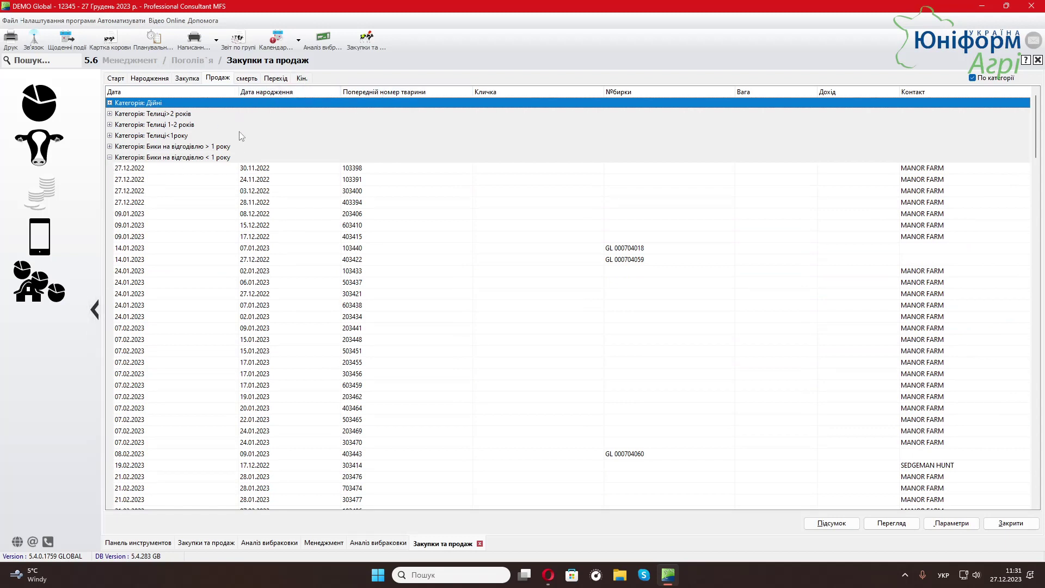
click(109, 157)
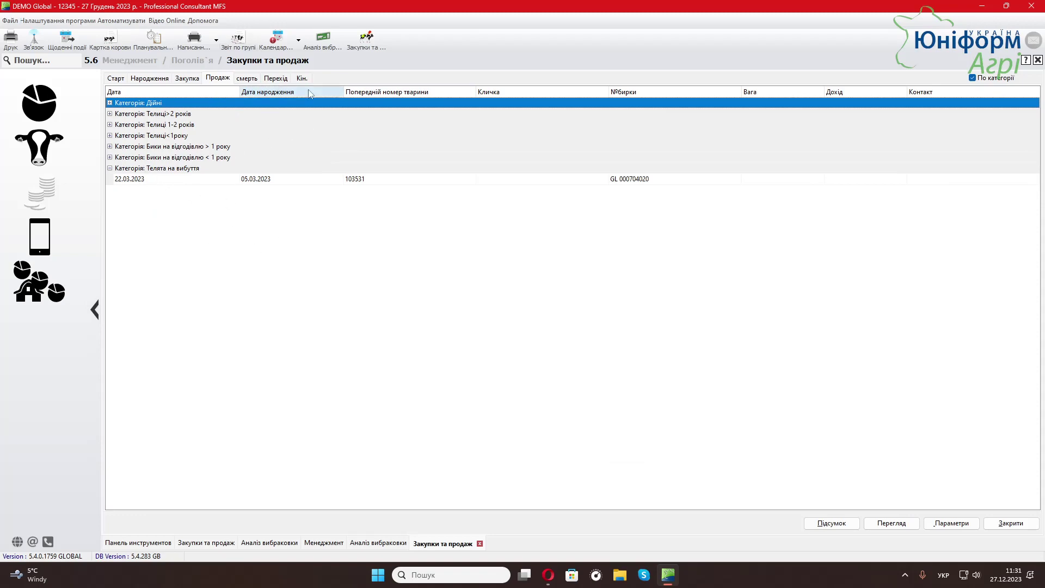
Step: Browse the death records by animal category in the purchases and sales report
click(248, 79)
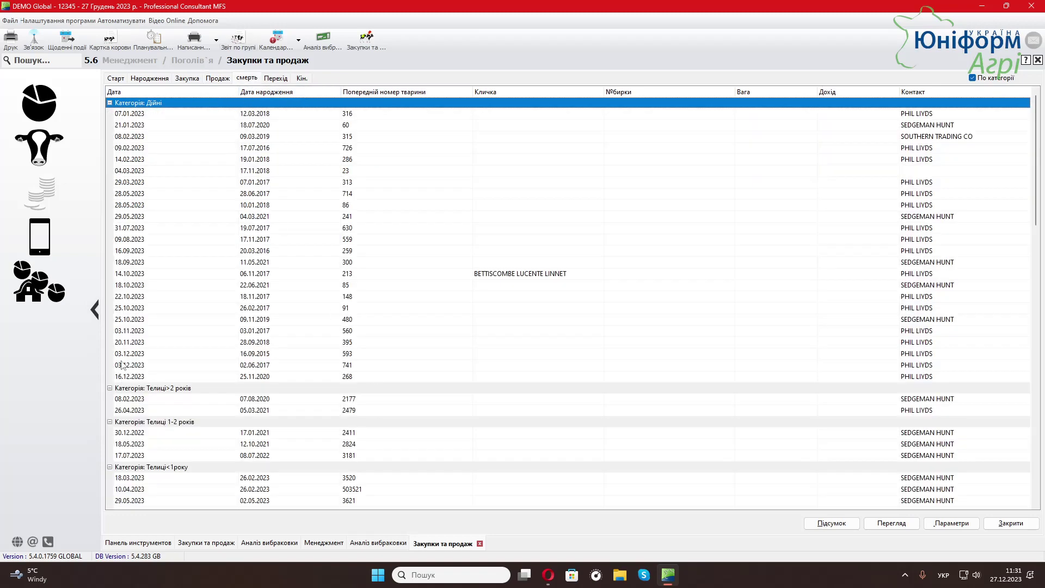
click(209, 240)
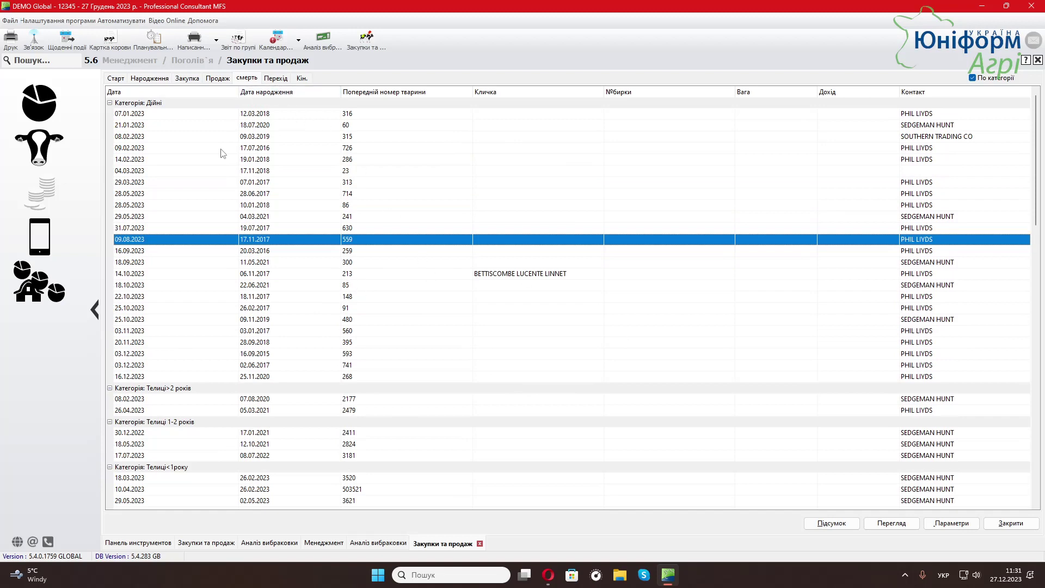
scroll(194, 303, down, 10)
scroll(194, 303, up, 10)
scroll(194, 300, down, 20)
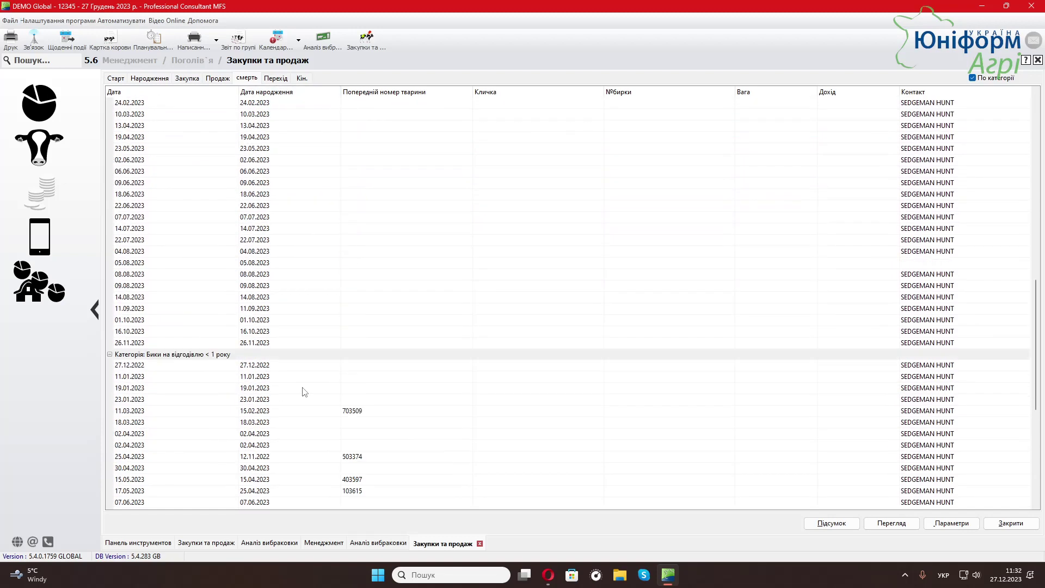
scroll(305, 392, up, 20)
Step: Start a new custom report in the report writer (Написання звіту) and add the animal number (№) as its first item
click(195, 40)
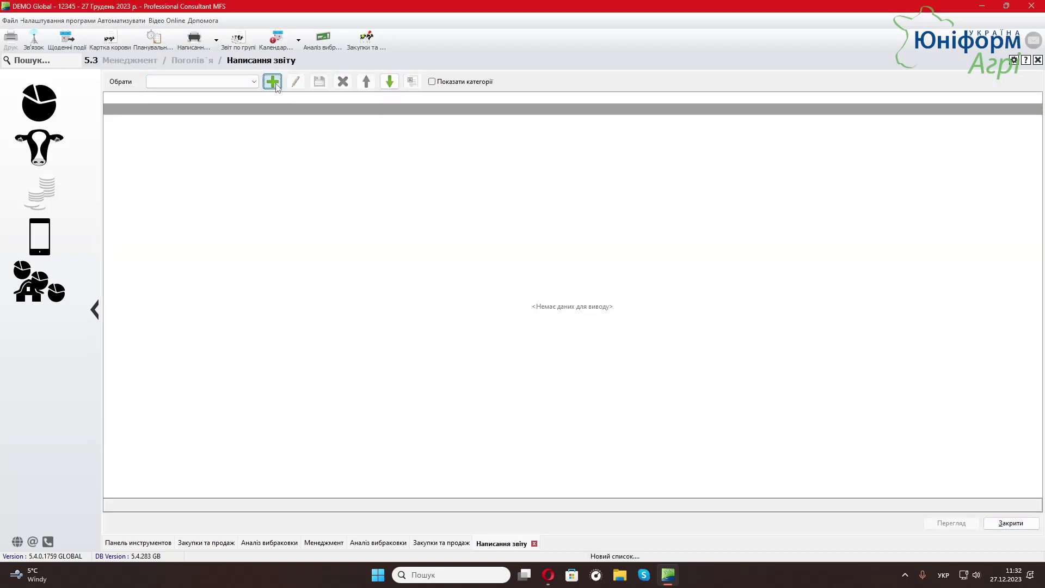
click(272, 82)
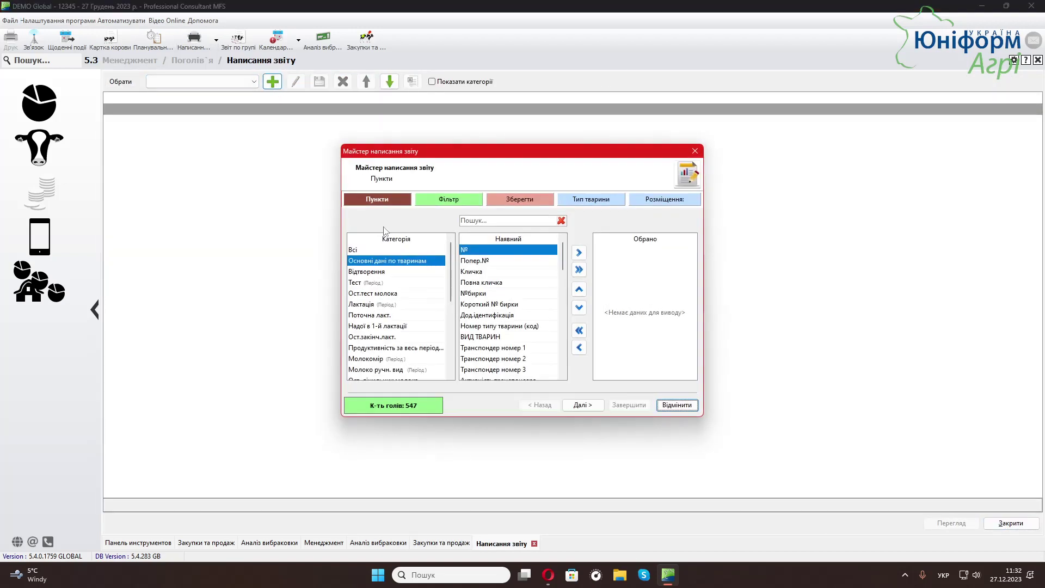
click(580, 253)
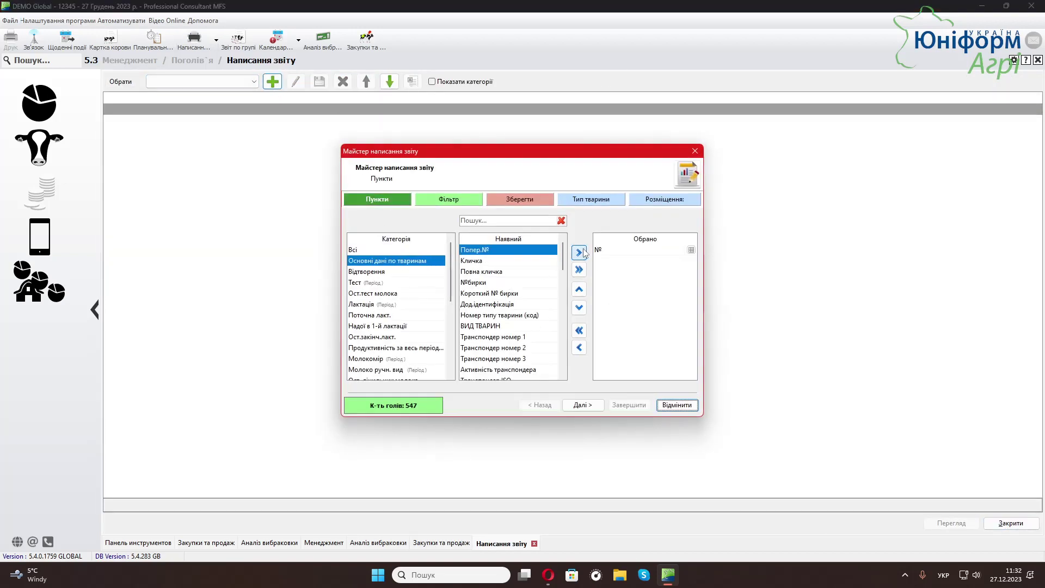
Step: Look through the item categories Ост.закінч.лакт. and Переміщення, and show the fields available under Останні переміщення
click(419, 337)
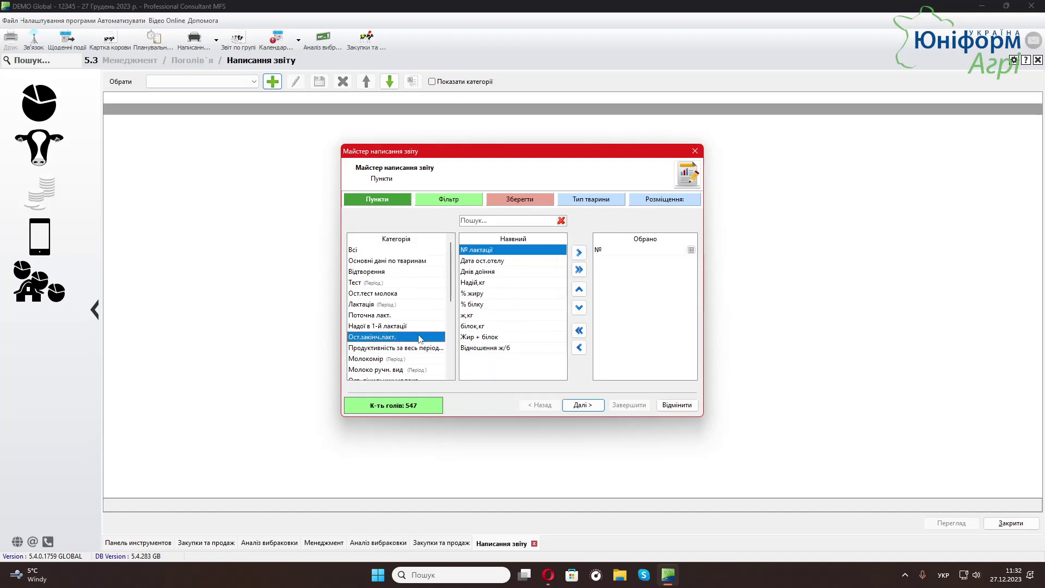
scroll(456, 381, down, 5)
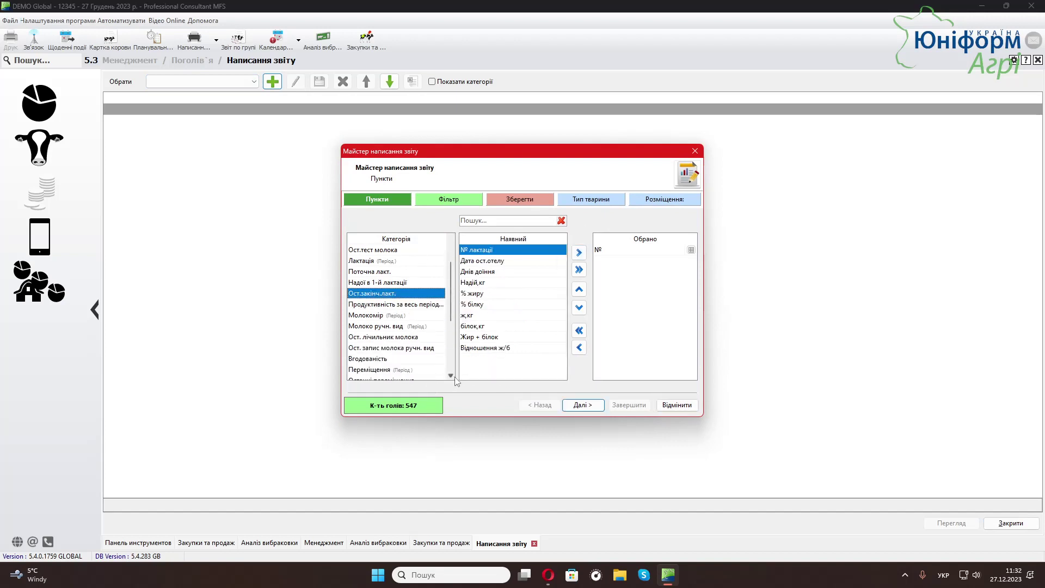
click(404, 359)
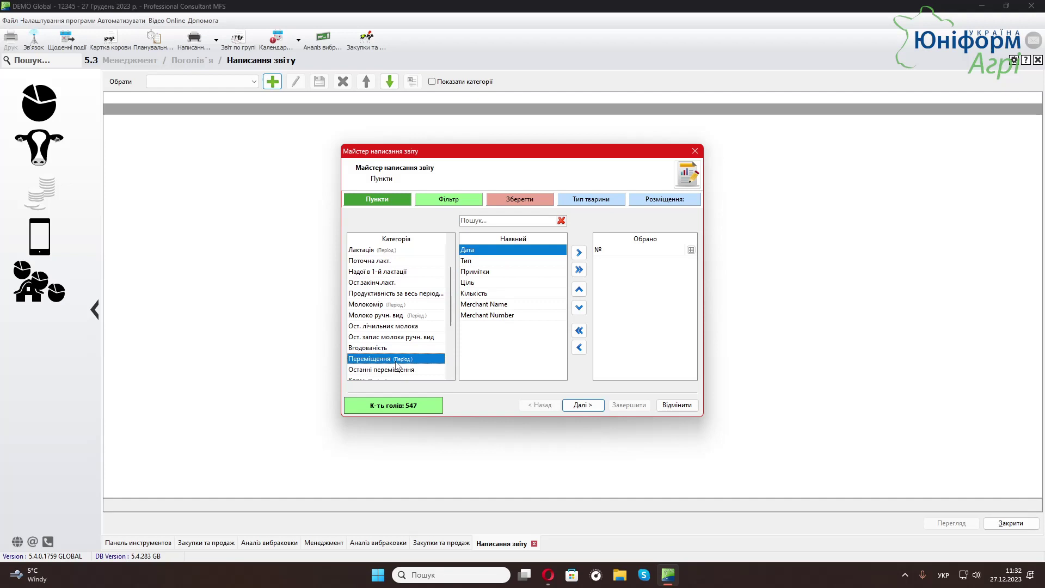
click(379, 371)
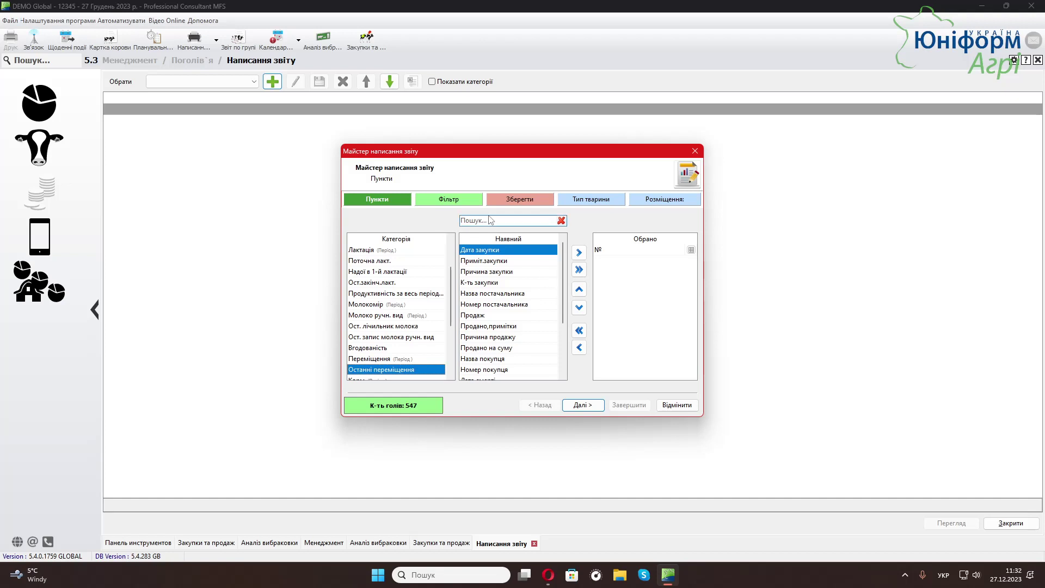
Step: Limit the report's animal type to historical animals (Історич.), excluding those on the farm (На фермі)
click(596, 201)
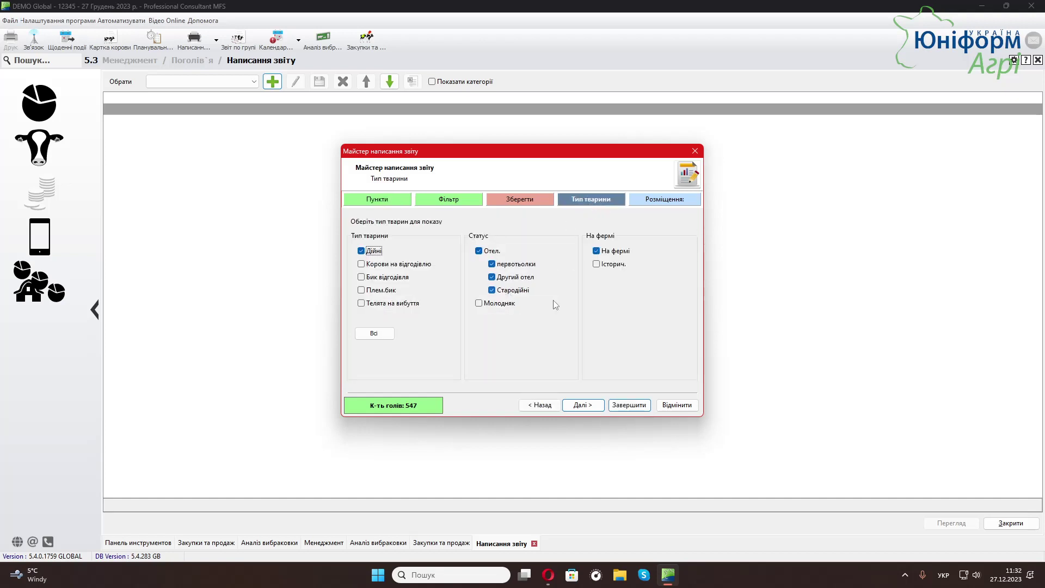
click(597, 265)
click(598, 252)
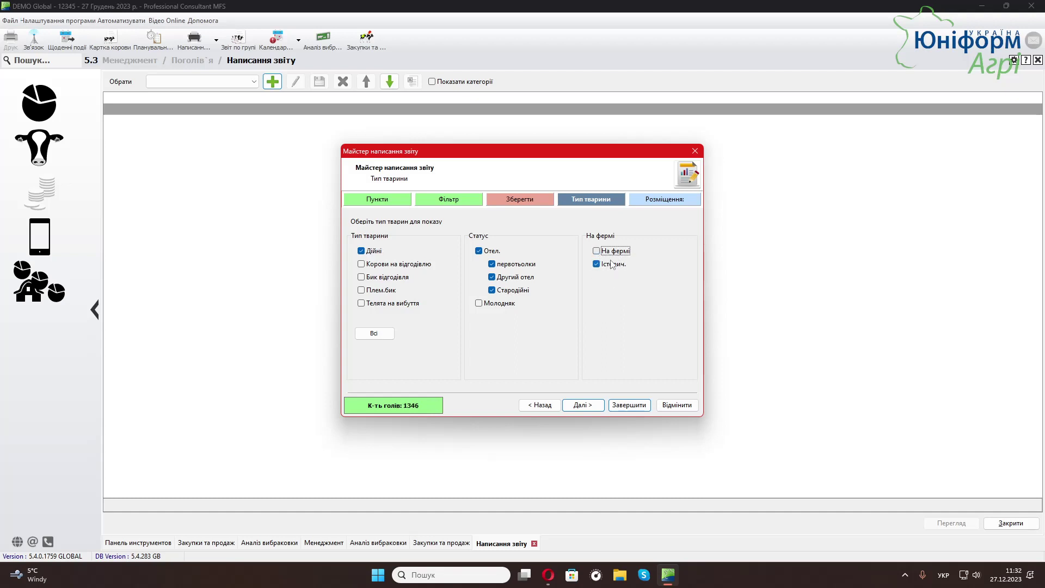